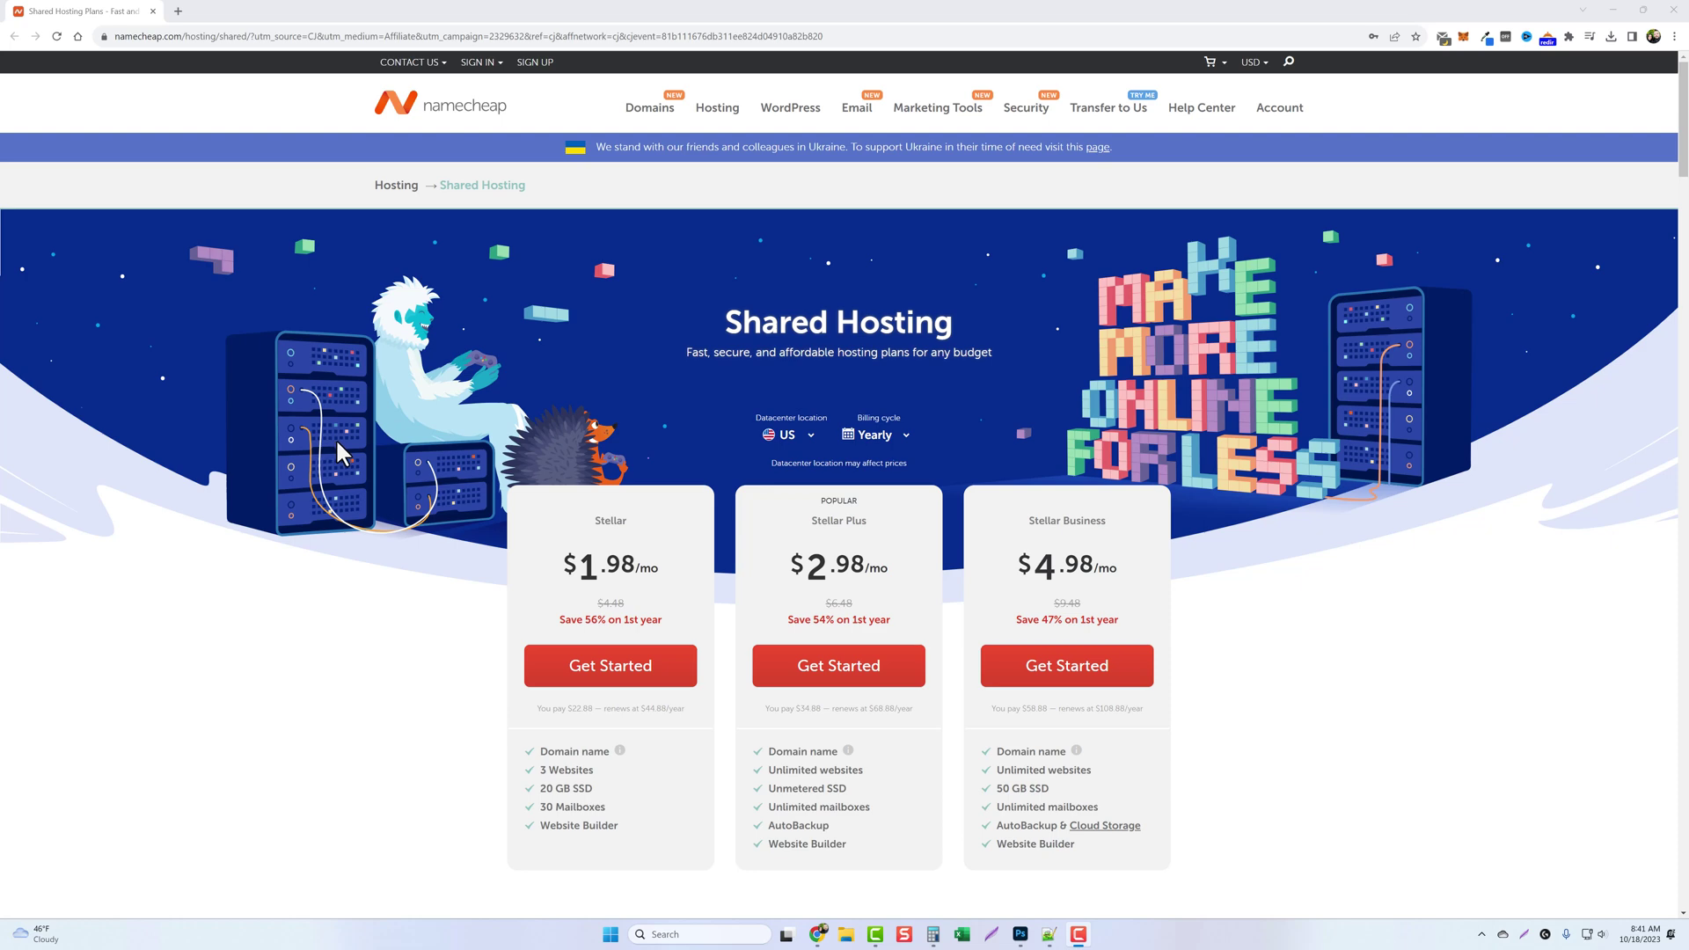
- Review the Stellar plan's monthly price and its first-year and renewal cost
{"action": "scroll", "coordinate": [325, 452], "scroll_direction": "down", "scroll_amount": 1}
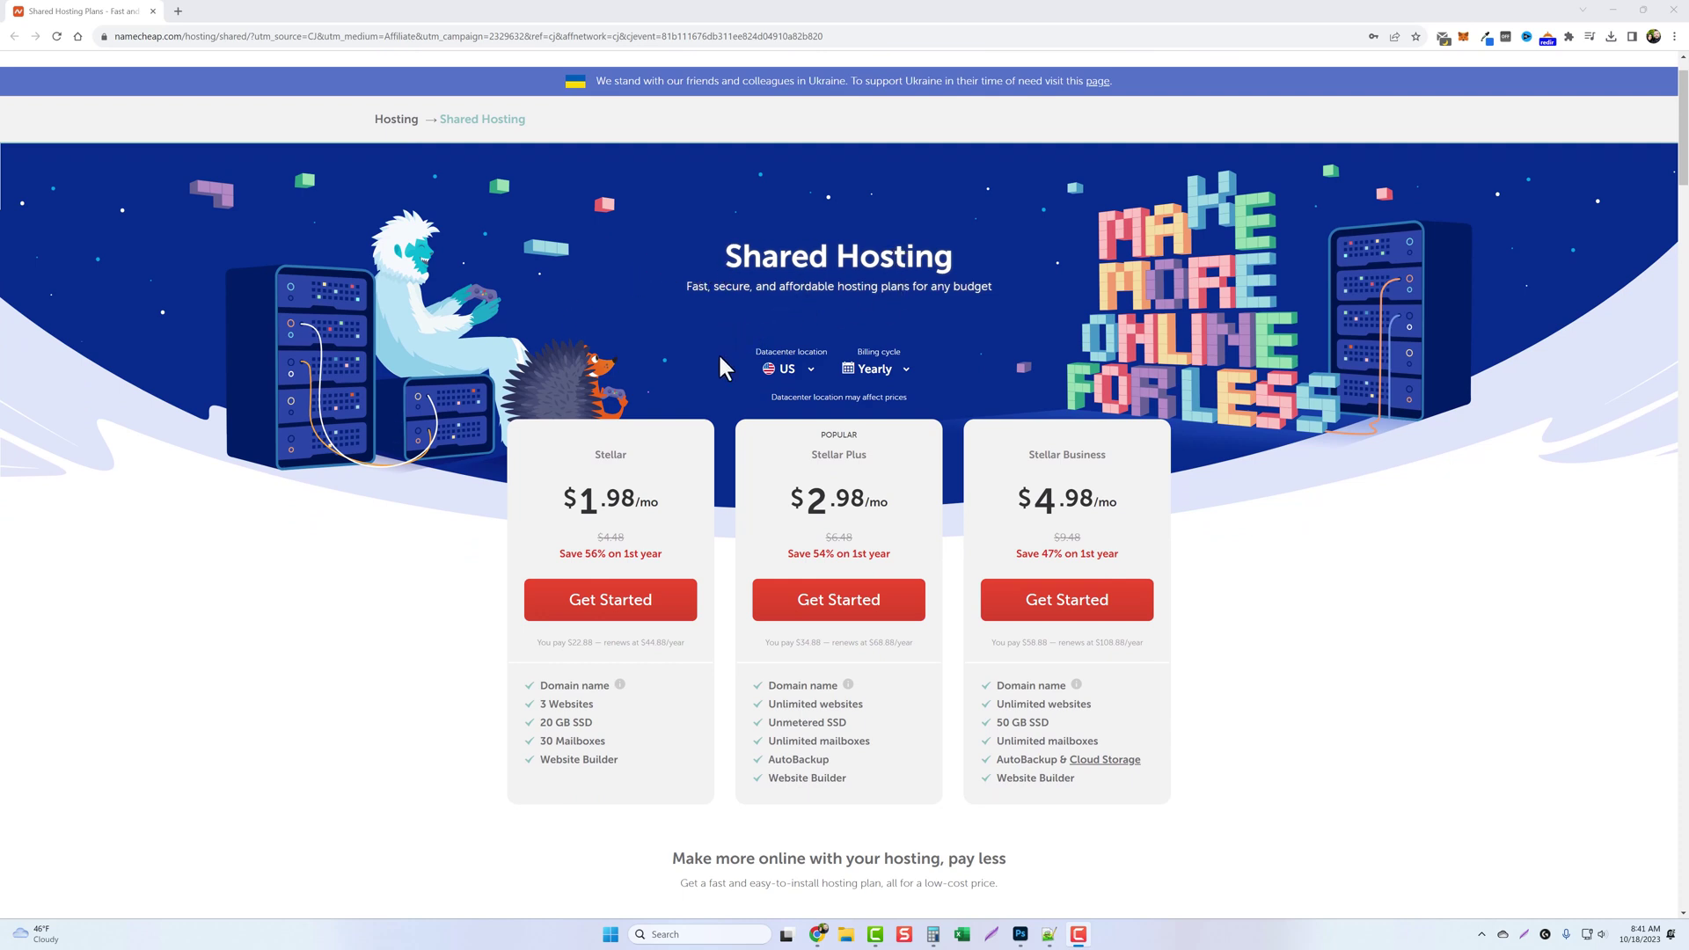
{"action": "left_click_drag", "start_coordinate": [579, 505], "coordinate": [654, 503]}
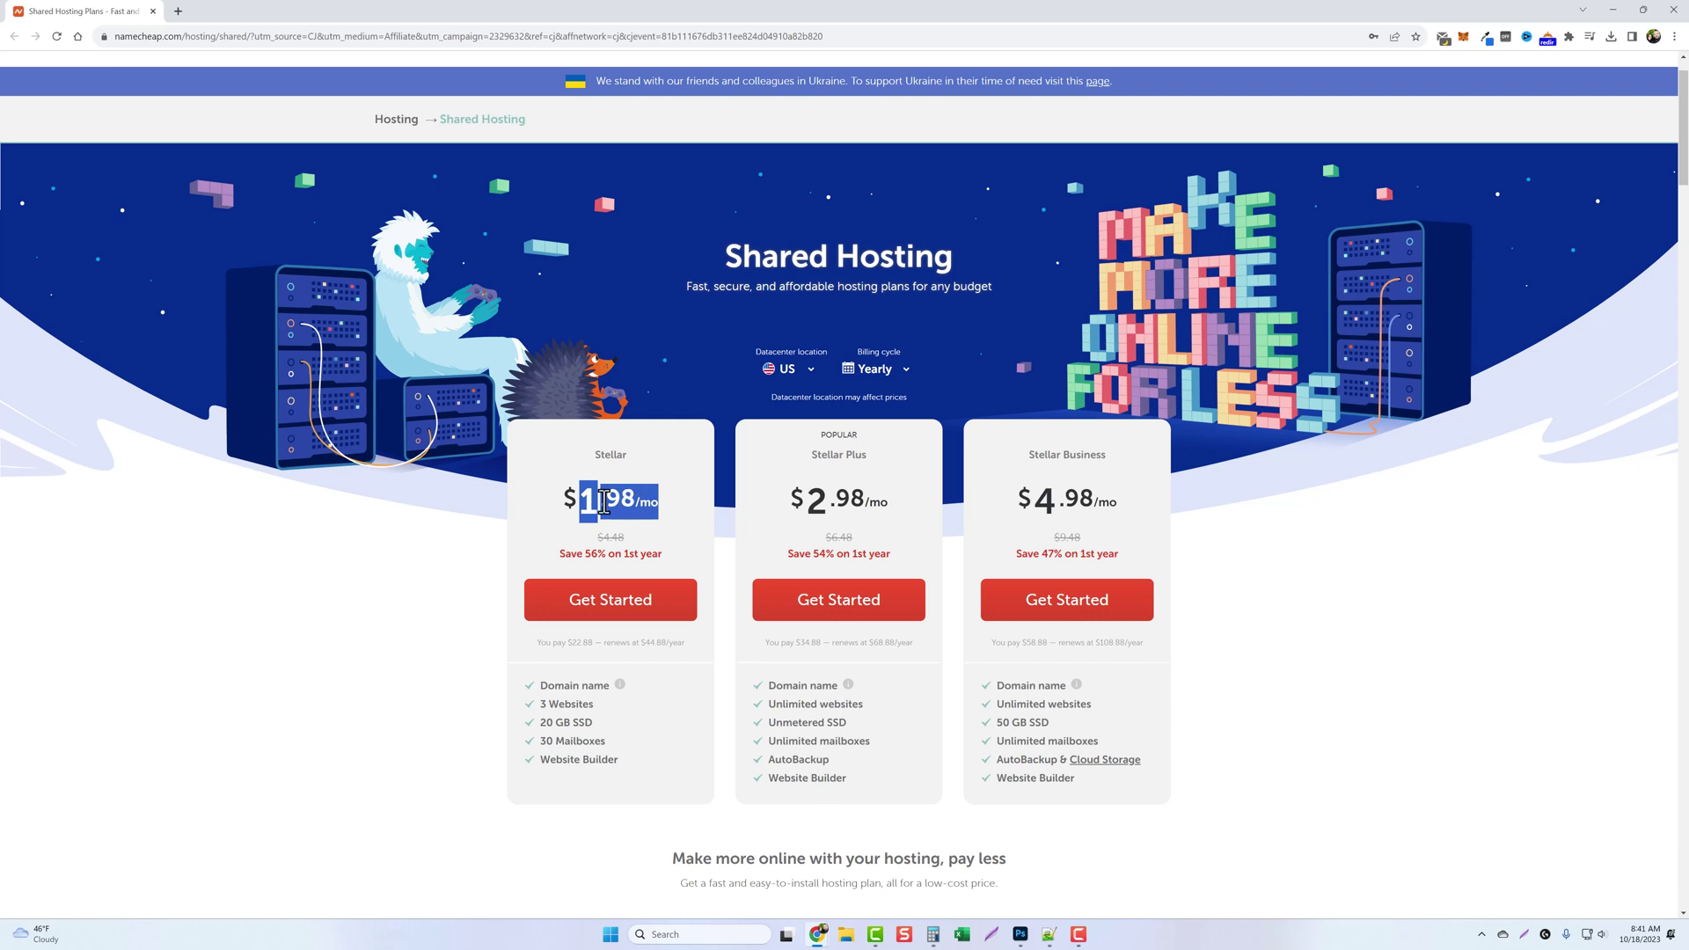
{"action": "left_click", "coordinate": [527, 485]}
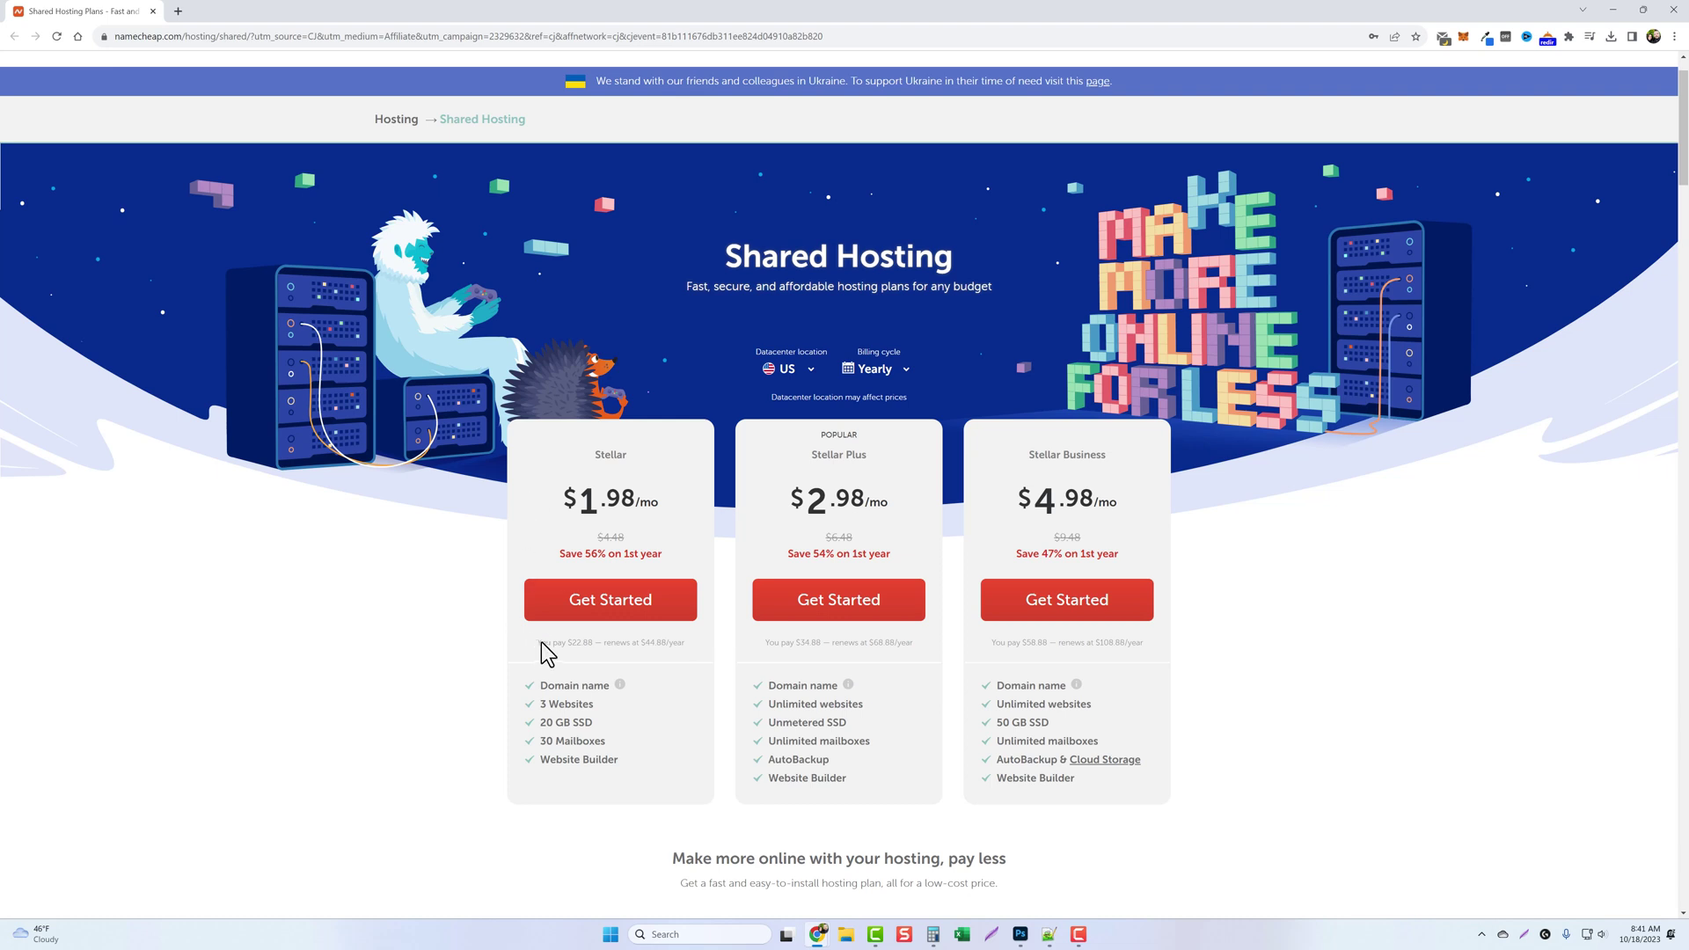
{"action": "left_click_drag", "start_coordinate": [542, 645], "coordinate": [685, 645]}
{"action": "left_click", "coordinate": [512, 601]}
- Note Stellar's 3 Websites limit and start buying the Stellar shared hosting plan
{"action": "mouse_move", "coordinate": [620, 690]}
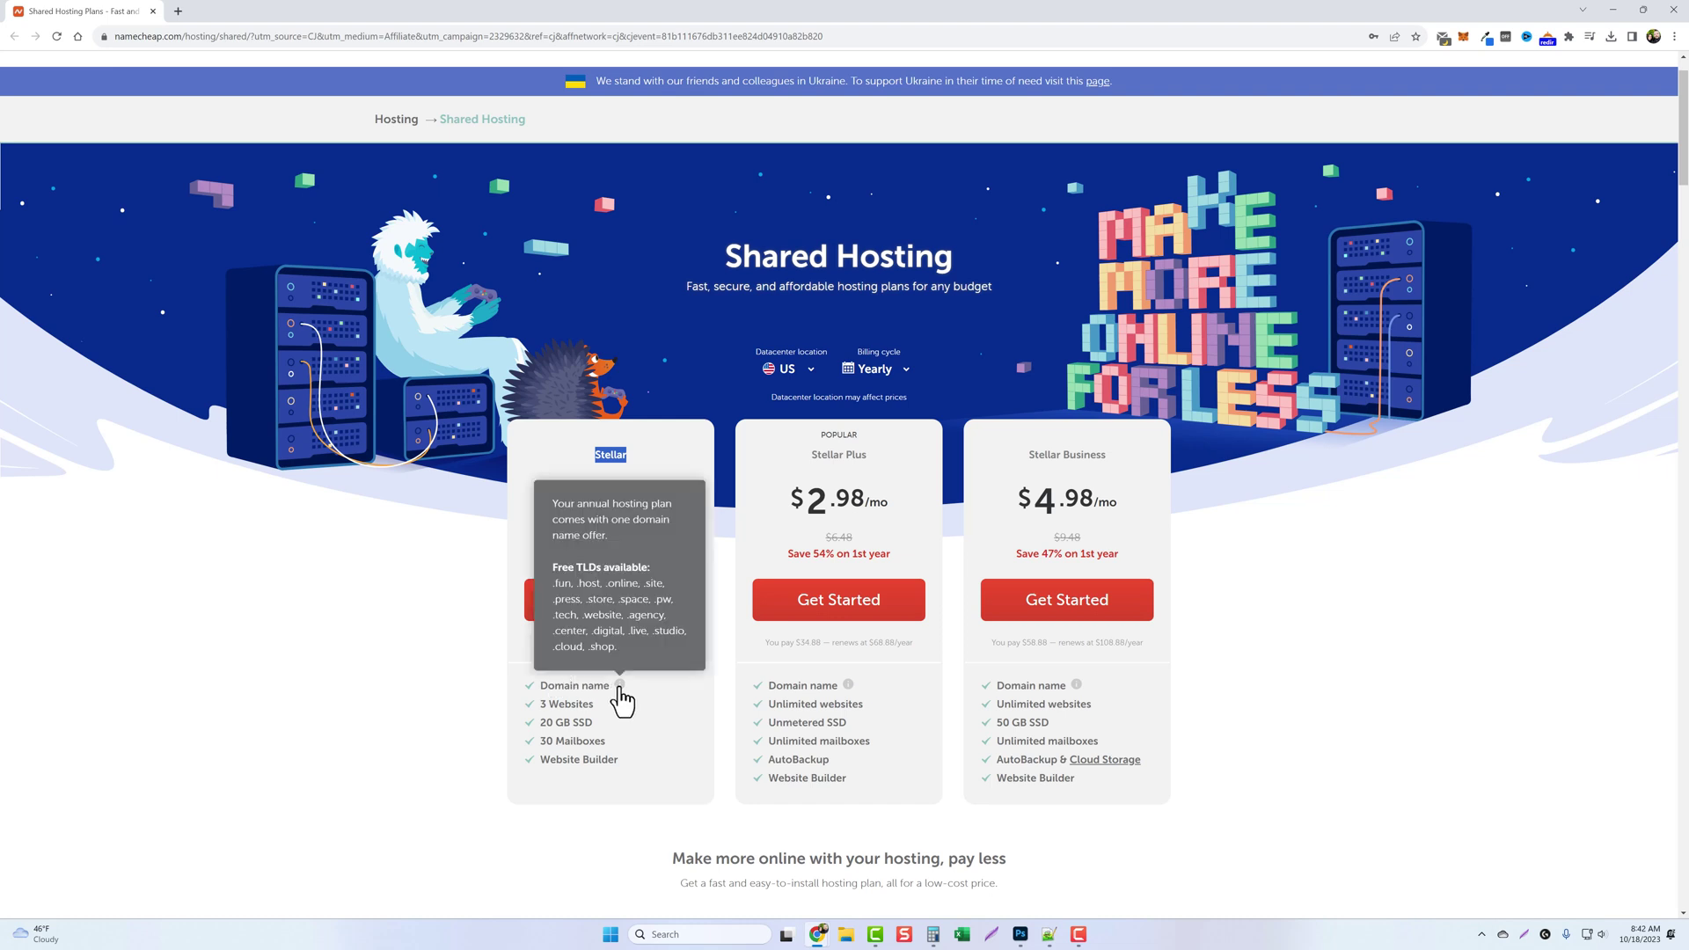
{"action": "left_click", "coordinate": [542, 706]}
{"action": "left_click_drag", "start_coordinate": [542, 706], "coordinate": [604, 706]}
{"action": "left_click", "coordinate": [621, 710]}
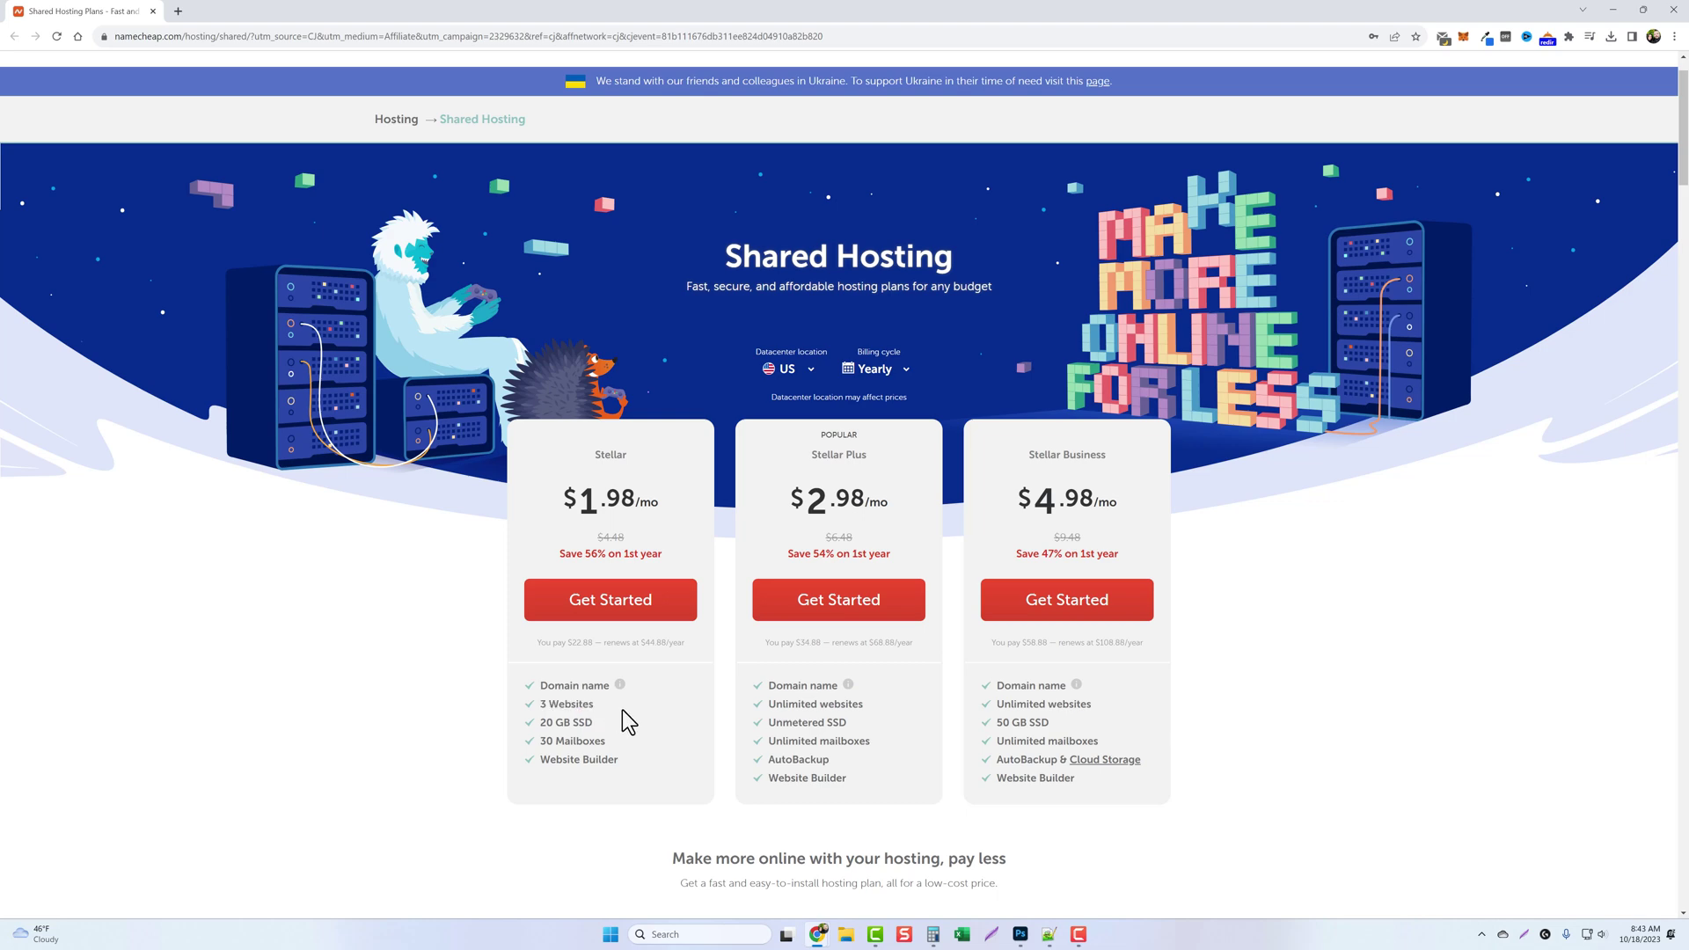
{"action": "left_click", "coordinate": [602, 609]}
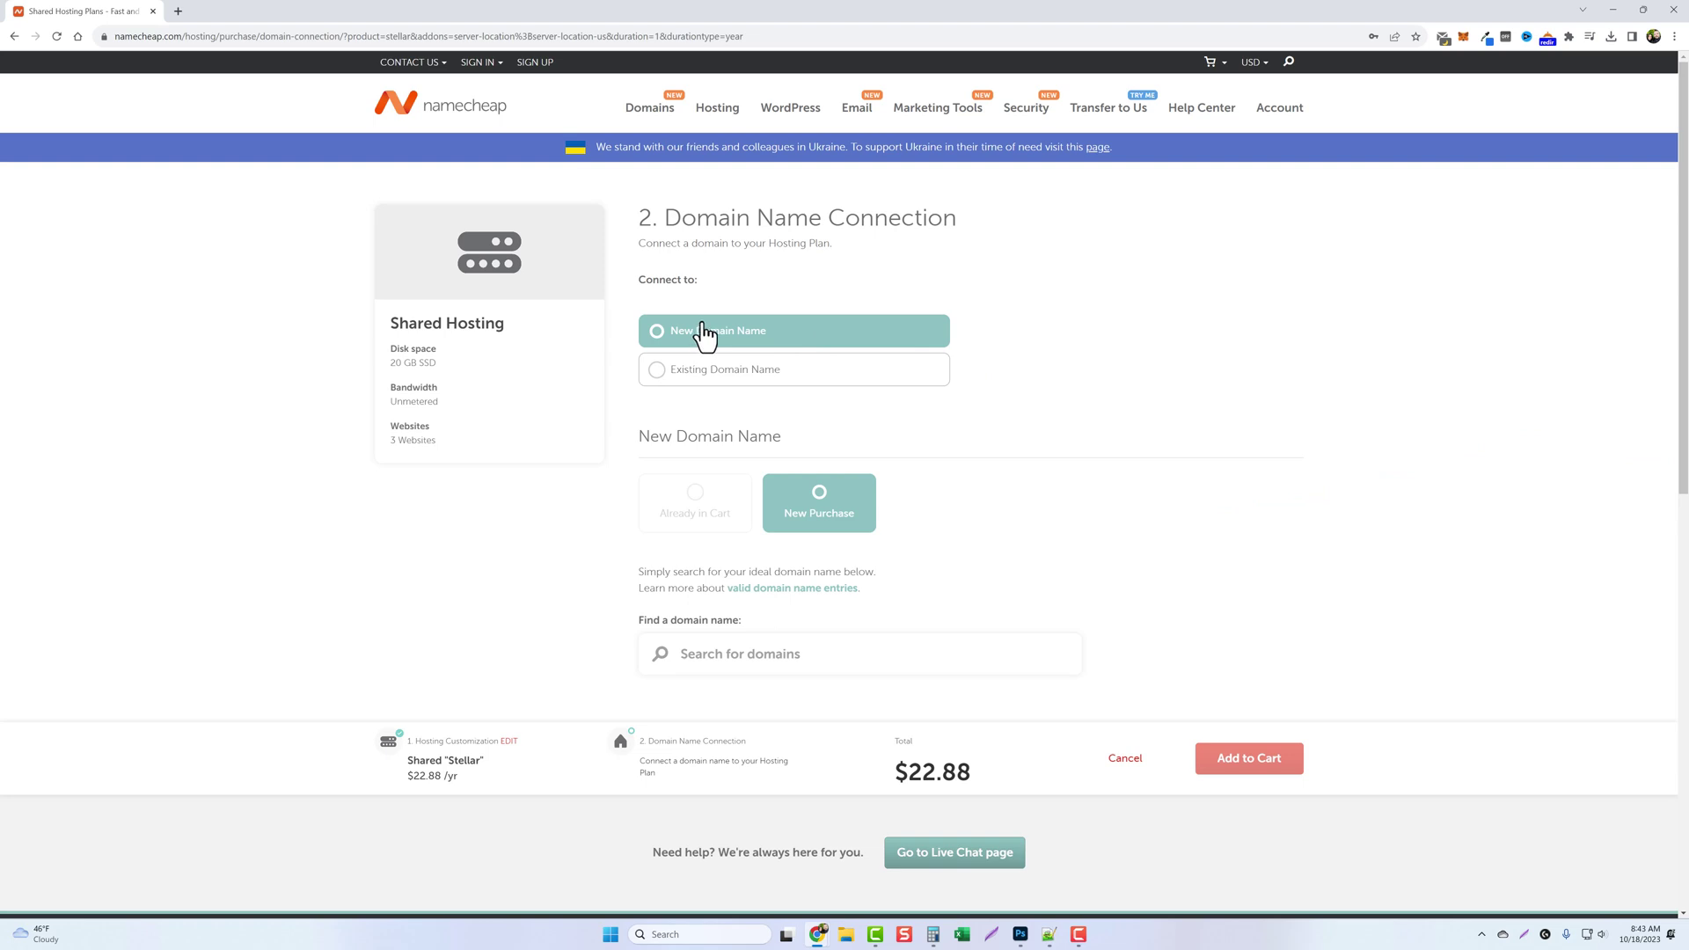
- Search for netnibs.com and connect it to the Stellar hosting plan
{"action": "scroll", "coordinate": [1005, 450], "scroll_direction": "down", "scroll_amount": 2}
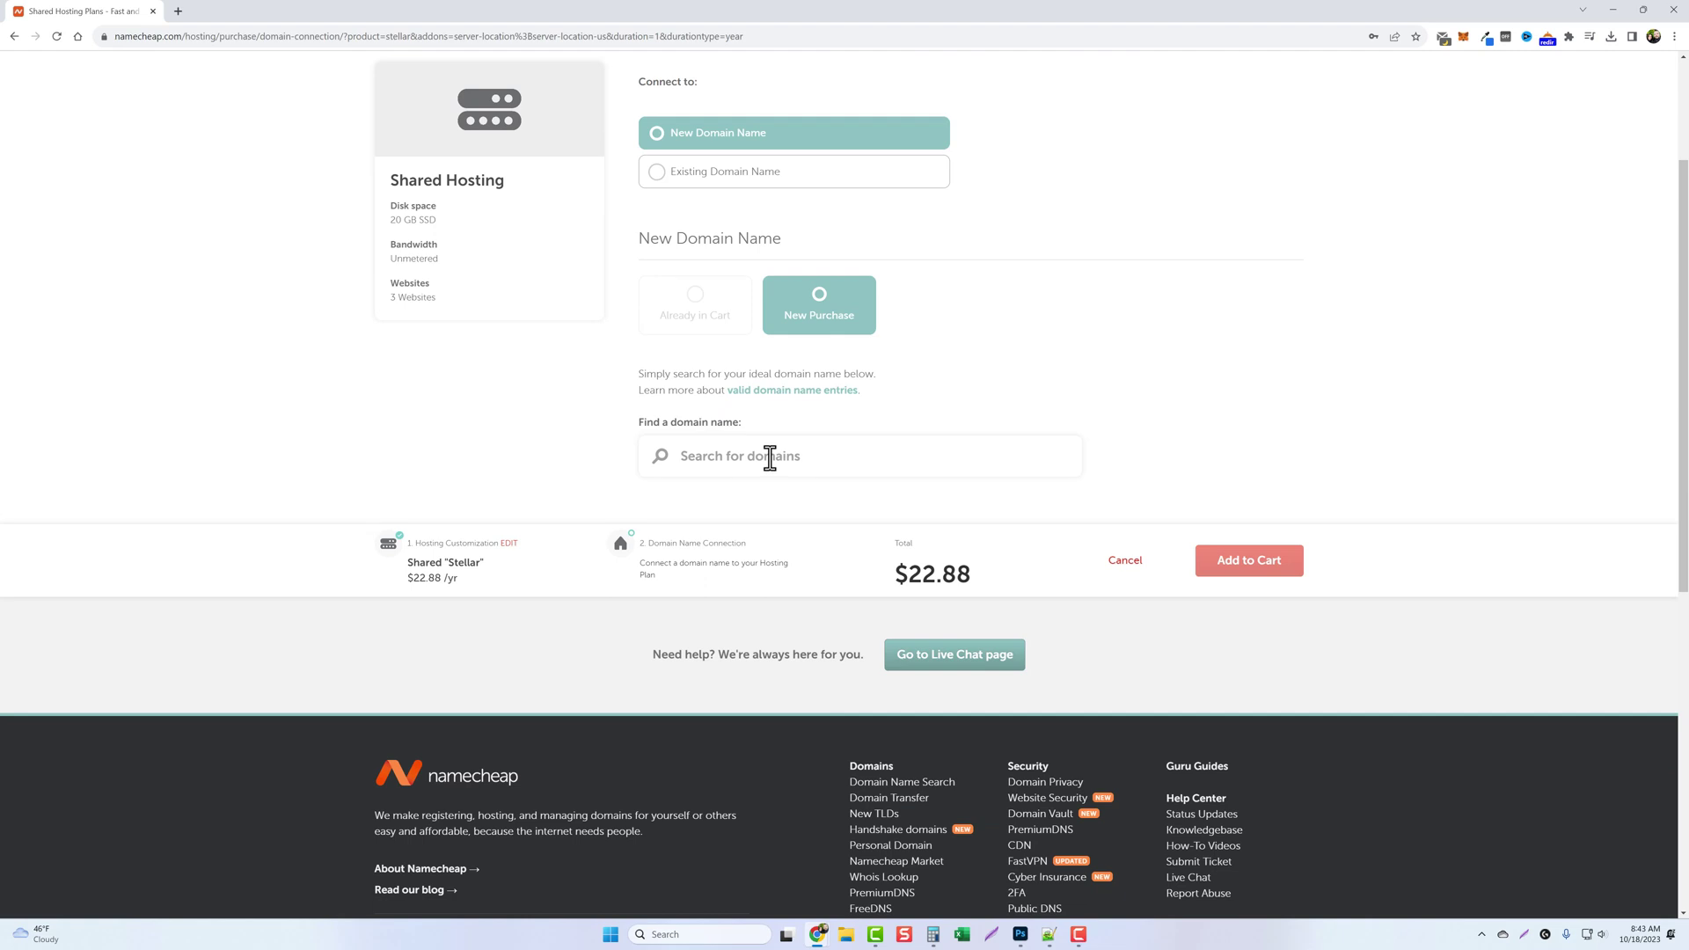
{"action": "left_click", "coordinate": [844, 453]}
{"action": "type", "text": "netnibs.com"}
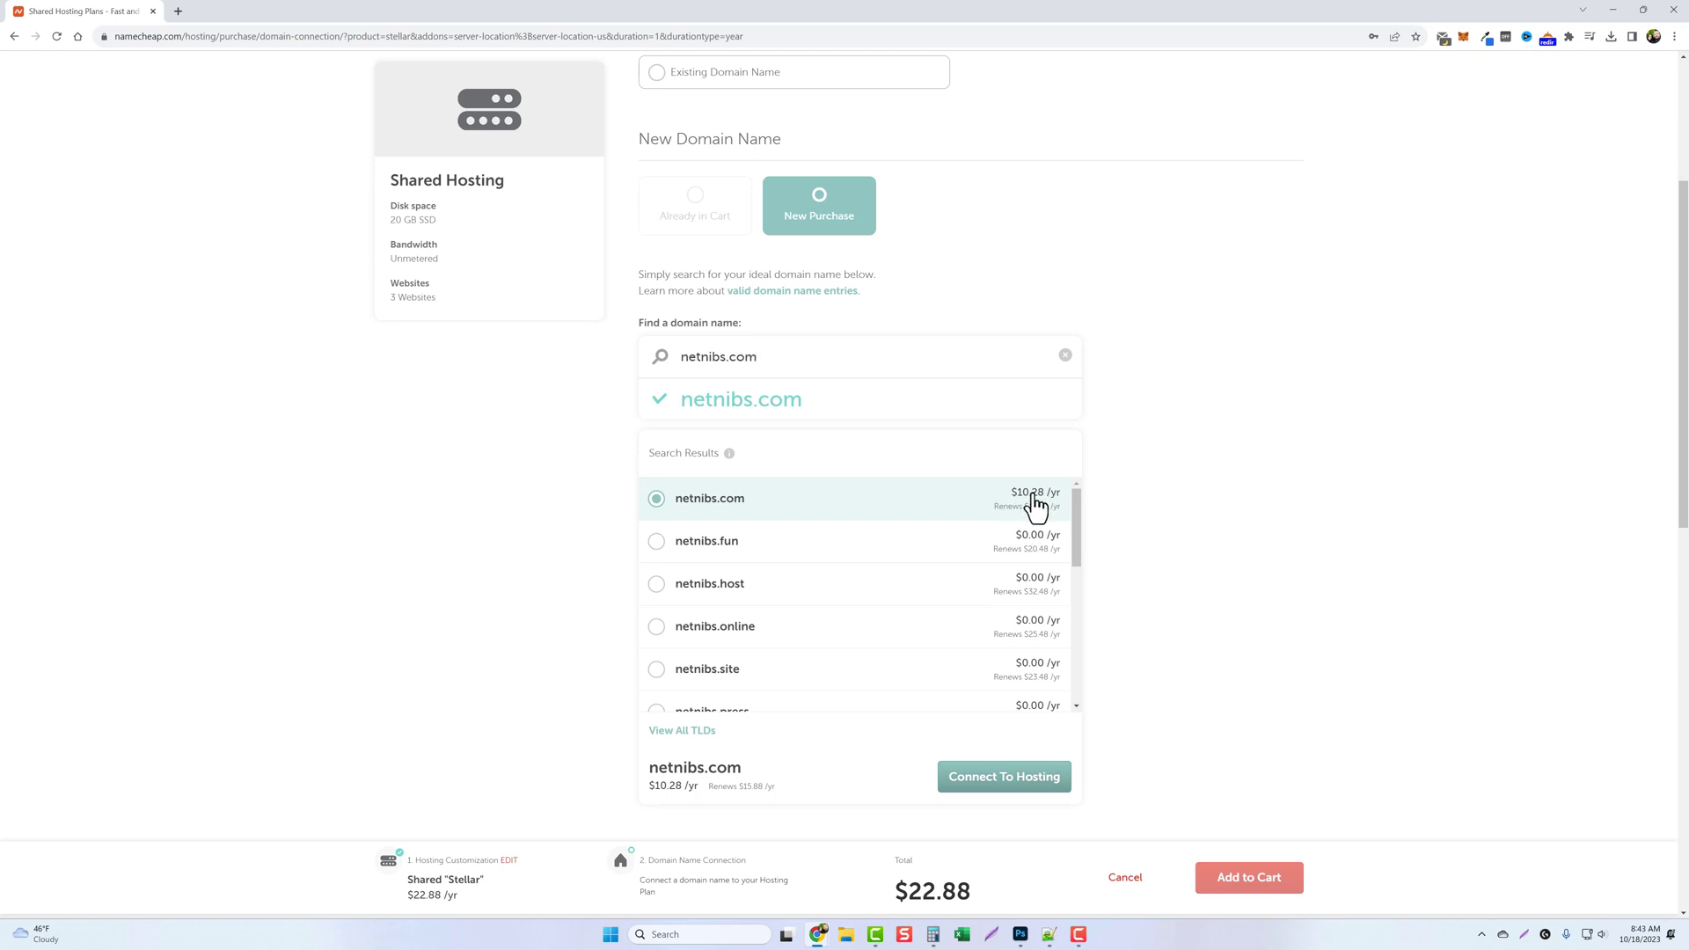
{"action": "left_click", "coordinate": [1010, 793]}
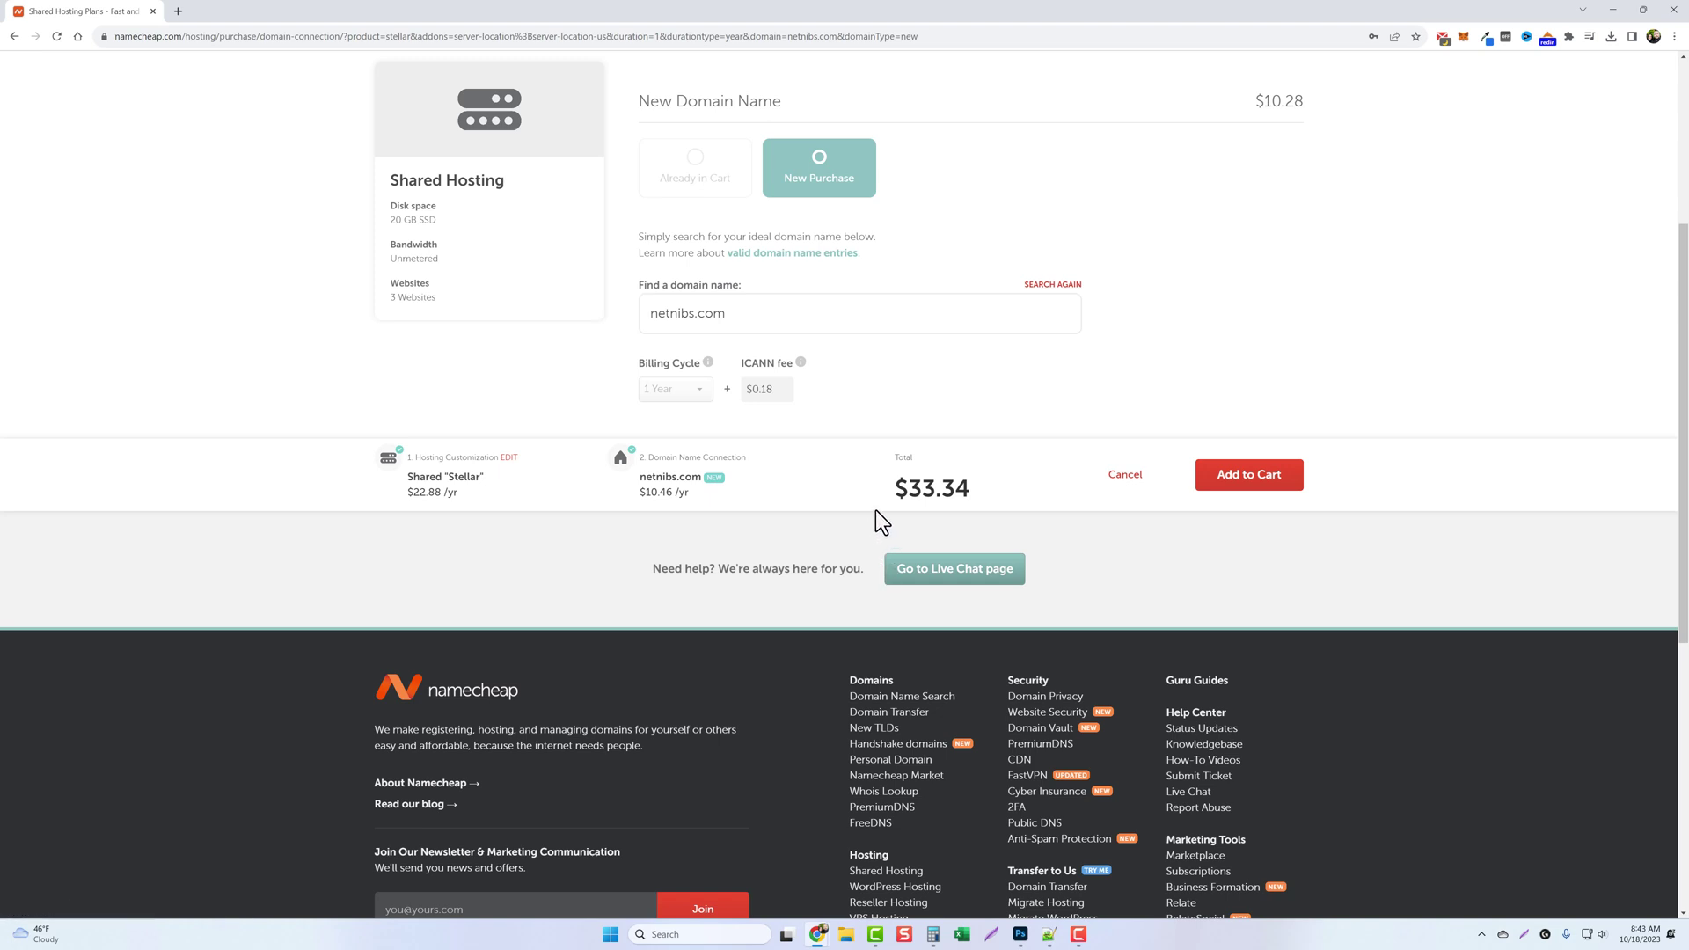
- Confirm the $33.34 order total and add the hosting and domain to the cart
{"action": "left_click_drag", "start_coordinate": [898, 489], "coordinate": [946, 489]}
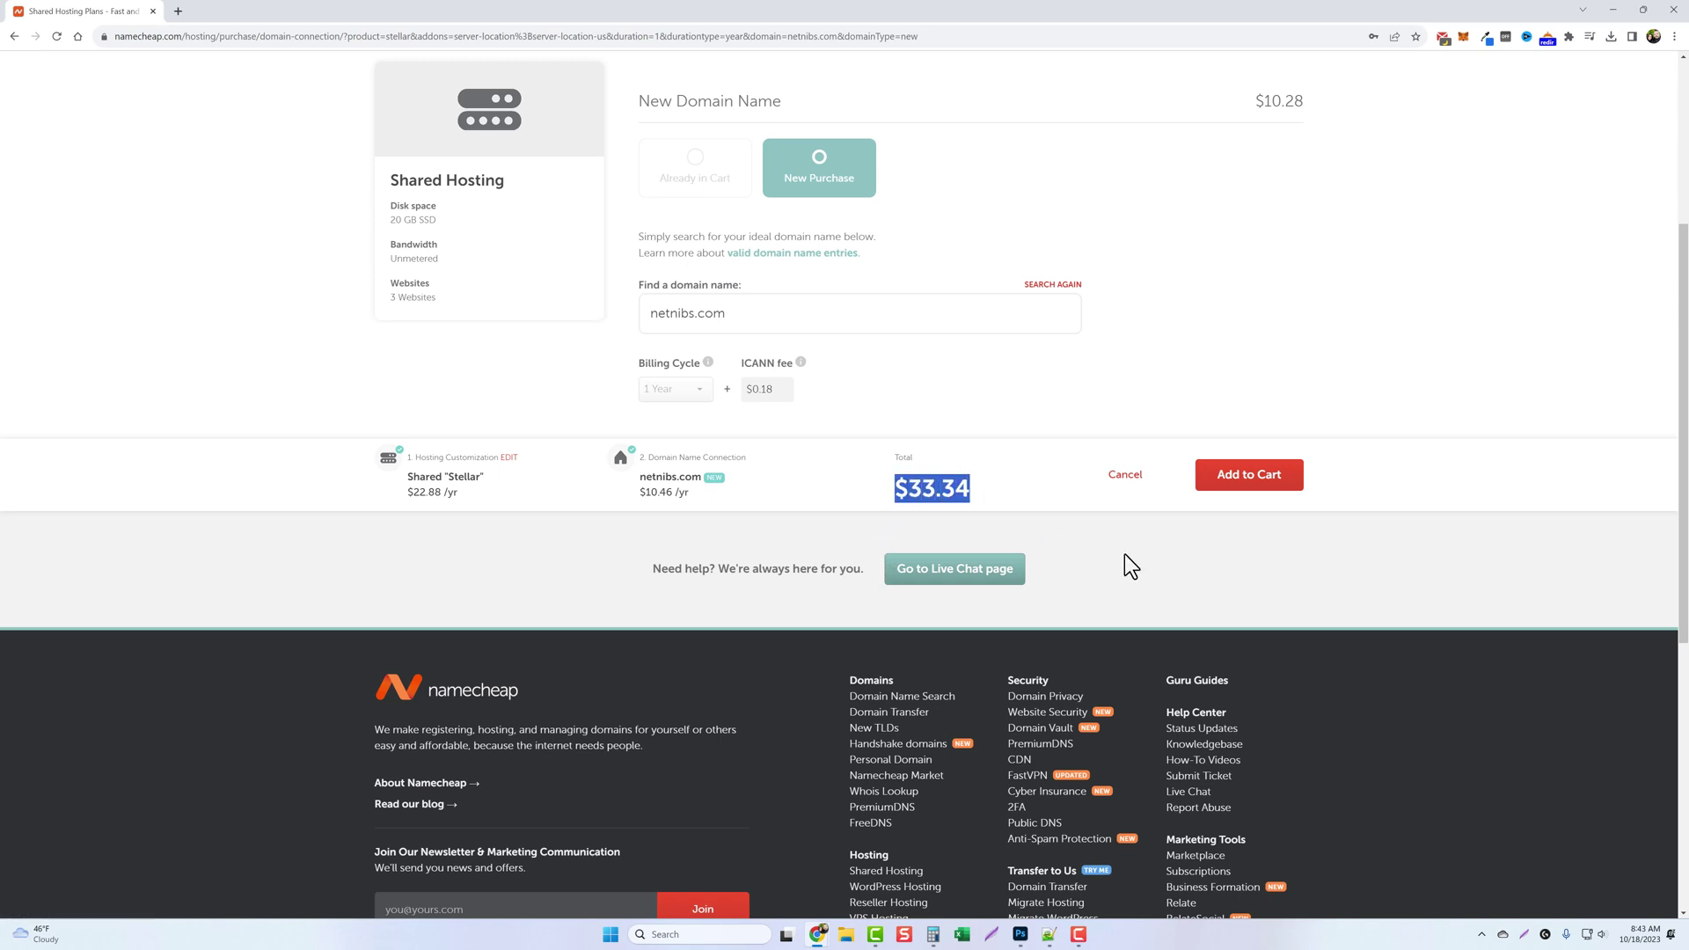
{"action": "left_click", "coordinate": [1201, 557]}
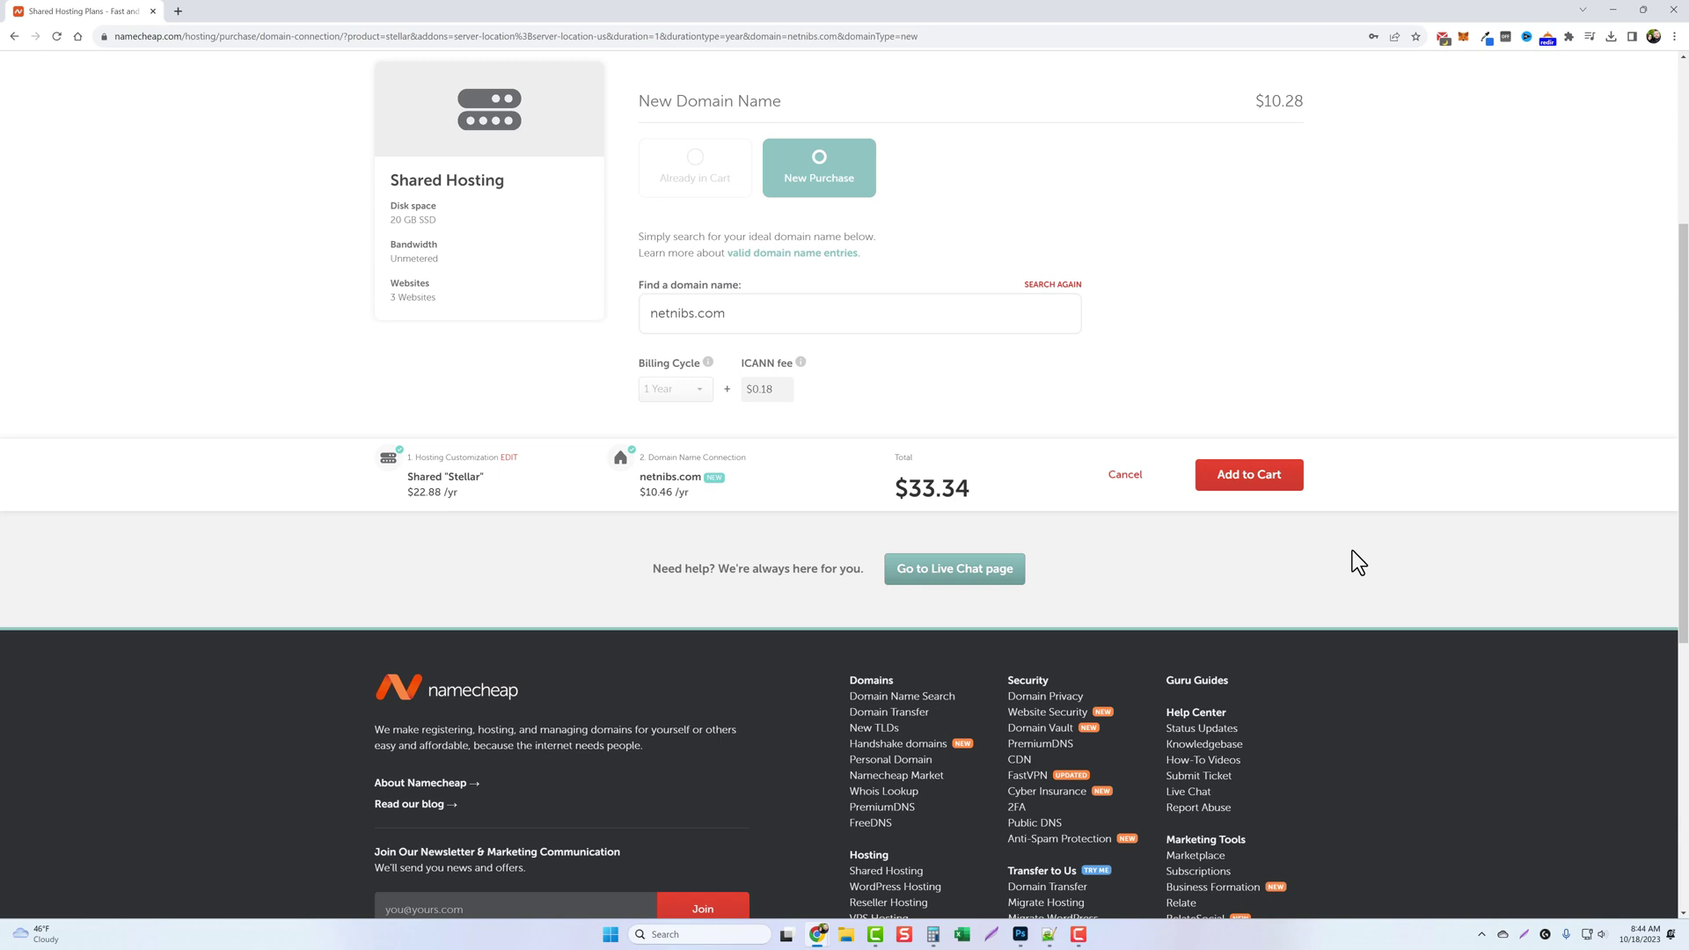
{"action": "left_click", "coordinate": [1248, 477]}
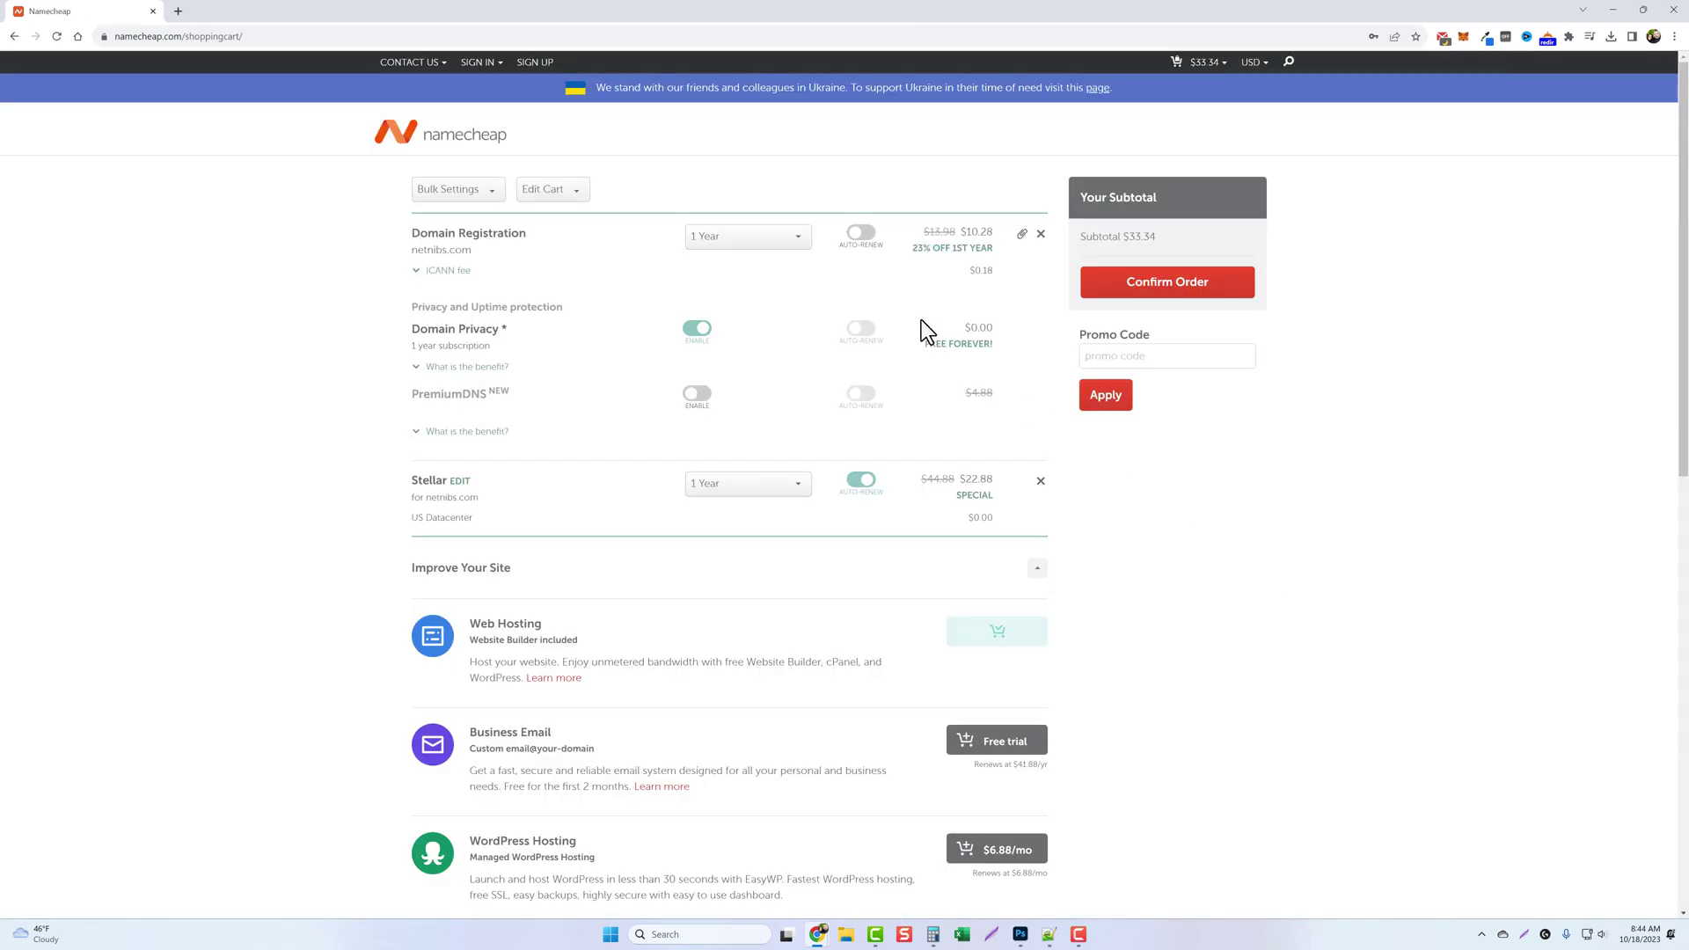
- Turn on auto-renew for the netnibs.com registration, review the add-ons, and proceed to checkout
{"action": "left_click", "coordinate": [865, 236]}
{"action": "scroll", "coordinate": [1134, 536], "scroll_direction": "down", "scroll_amount": 6}
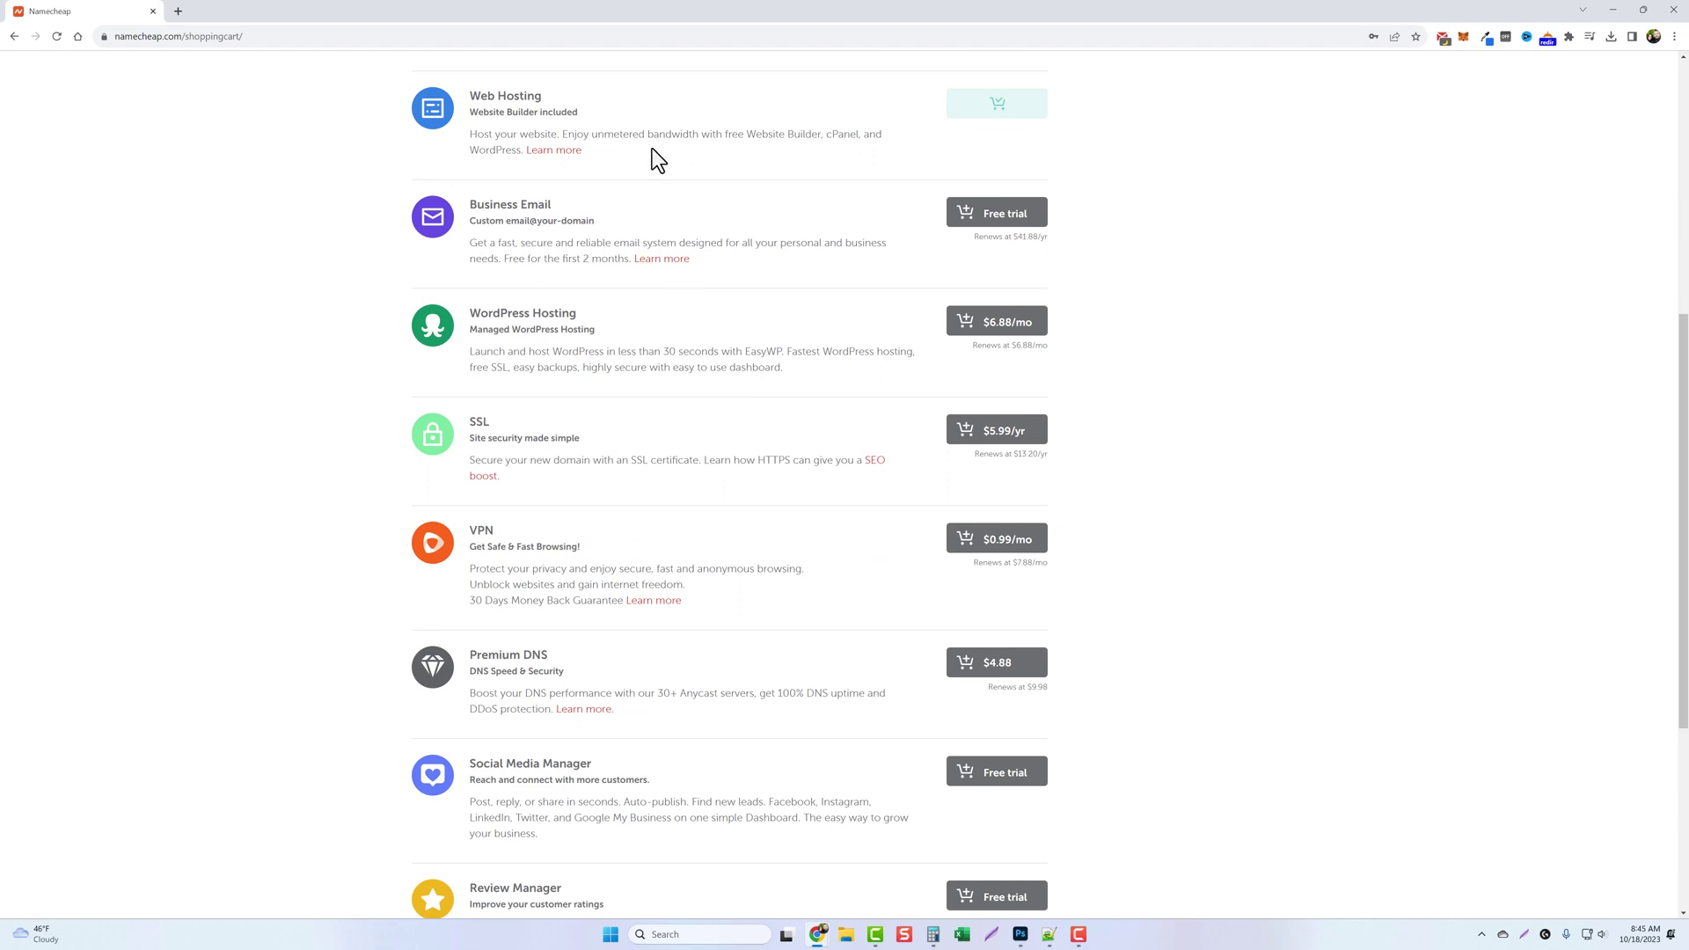
{"action": "scroll", "coordinate": [726, 320], "scroll_direction": "down", "scroll_amount": 3}
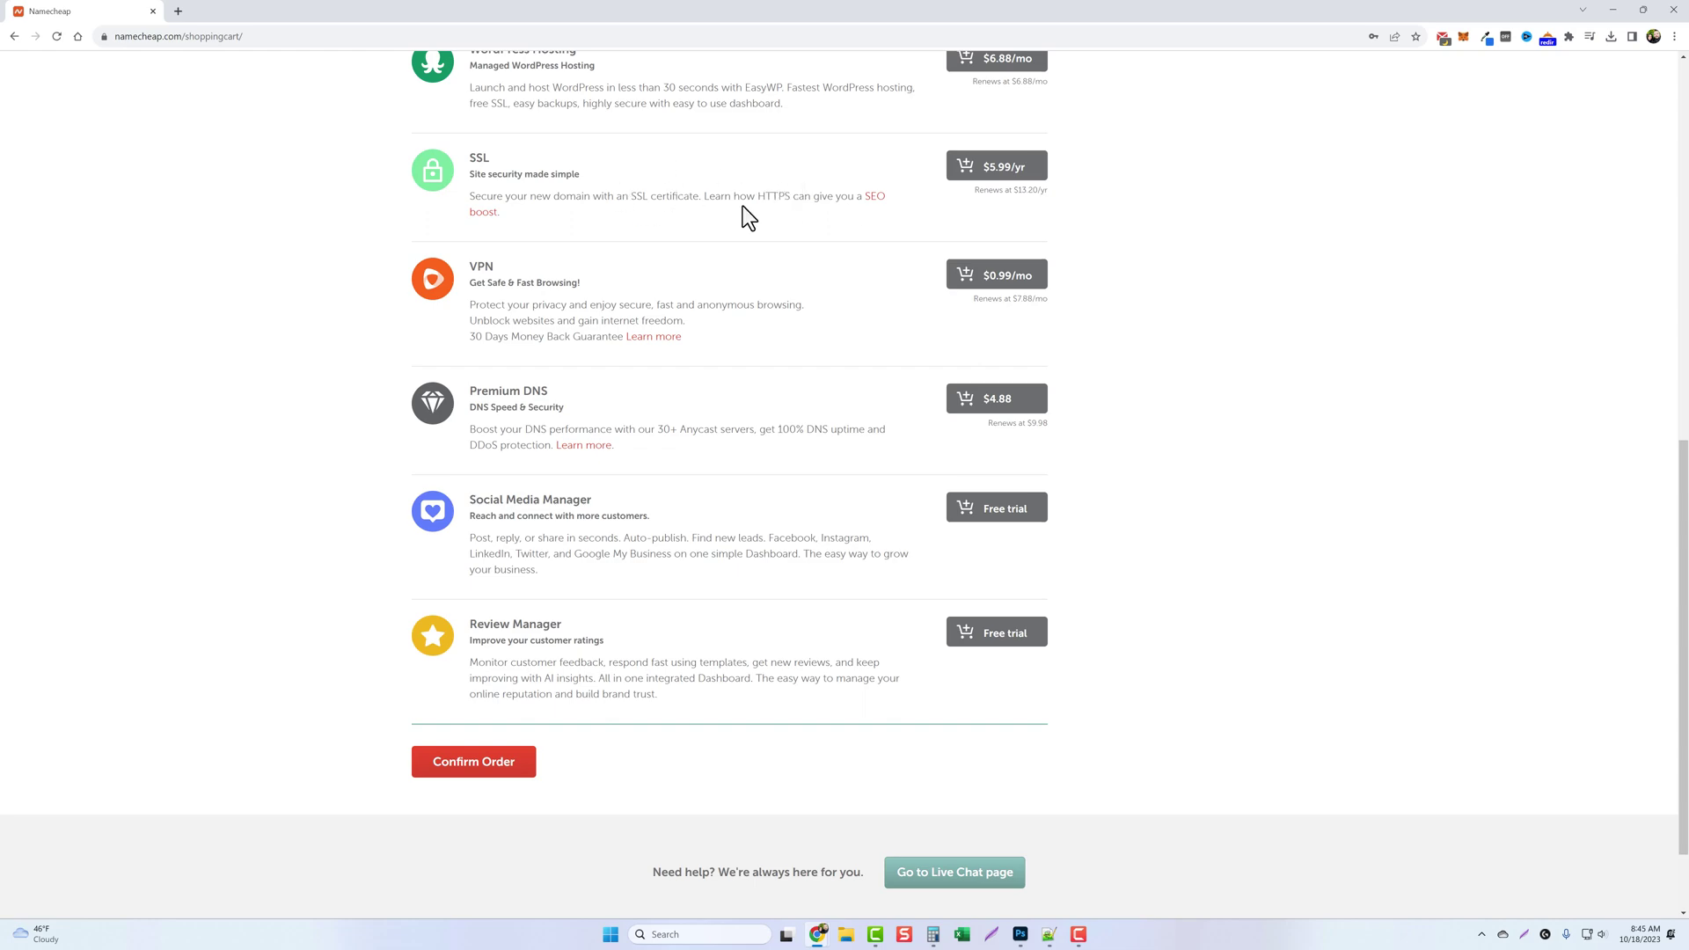
{"action": "scroll", "coordinate": [1088, 568], "scroll_direction": "up", "scroll_amount": 8}
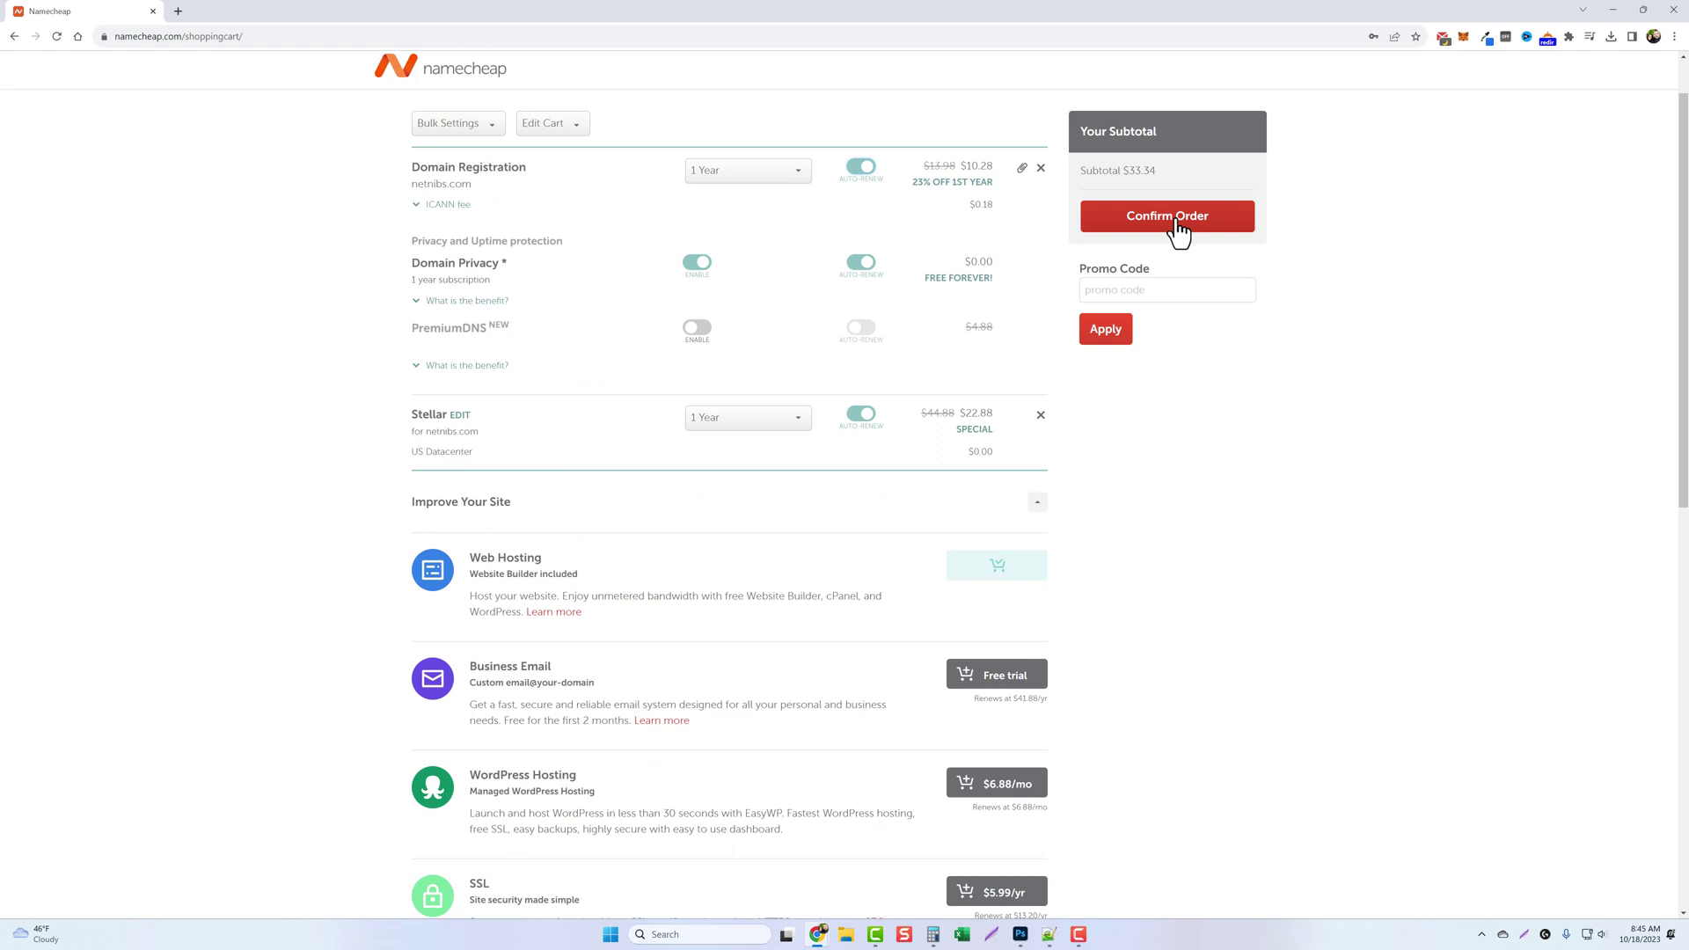
{"action": "left_click", "coordinate": [1177, 222]}
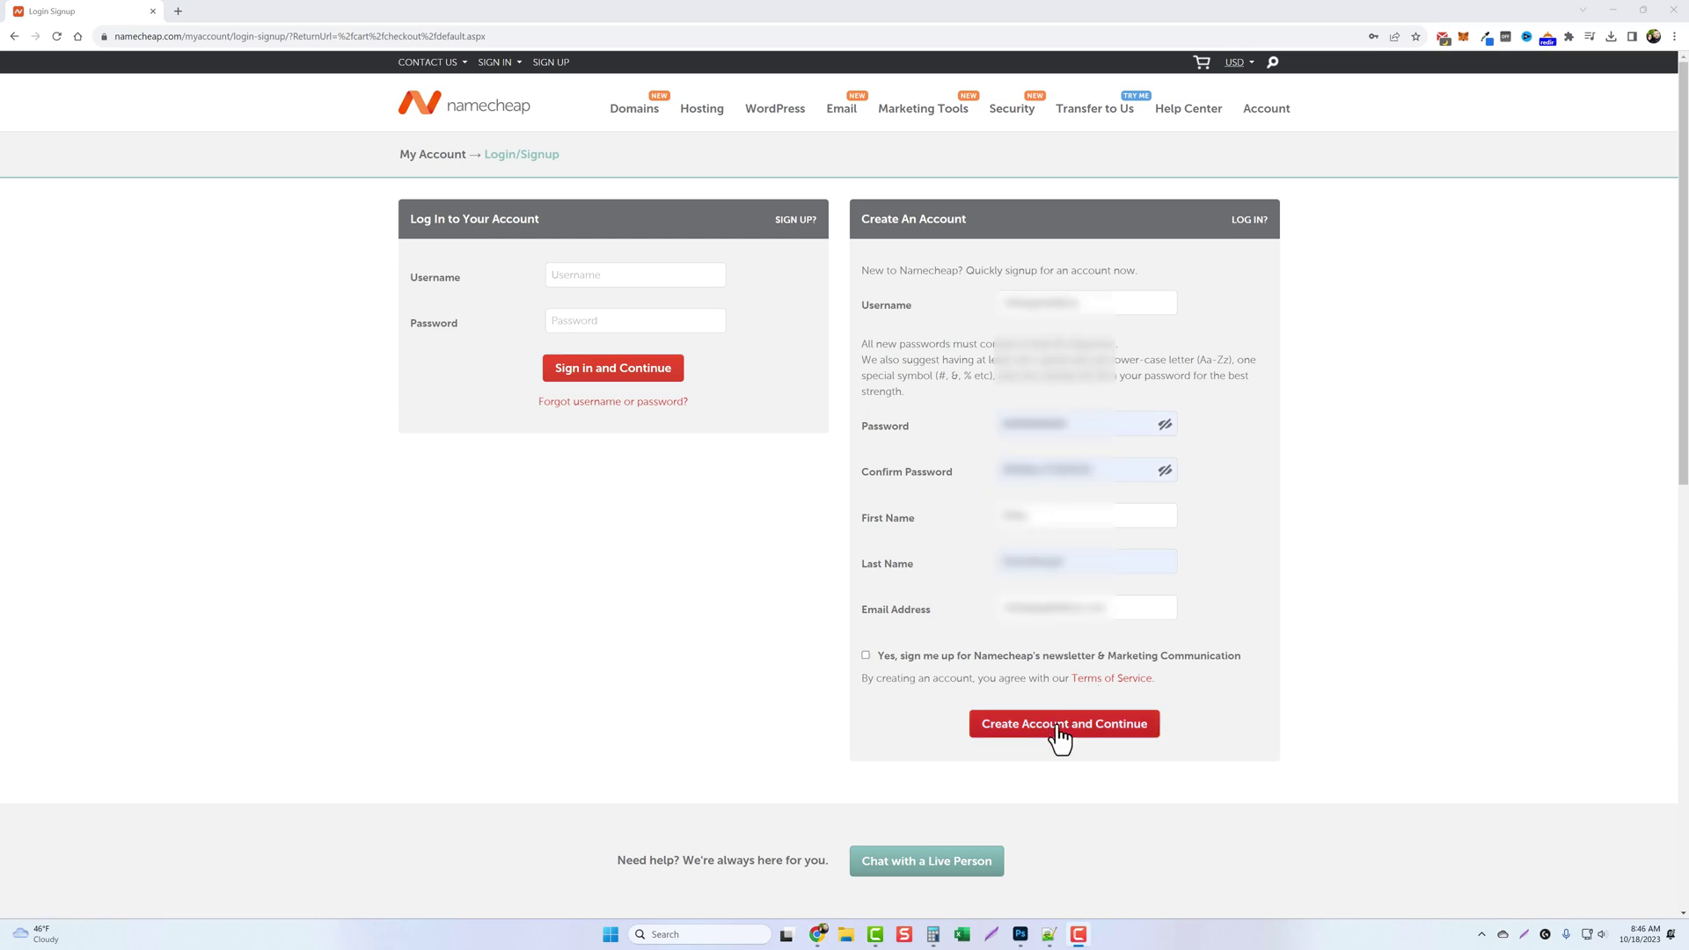
- Create the Namecheap account and accept the contact details to reach the payment step
{"action": "left_click", "coordinate": [1058, 727]}
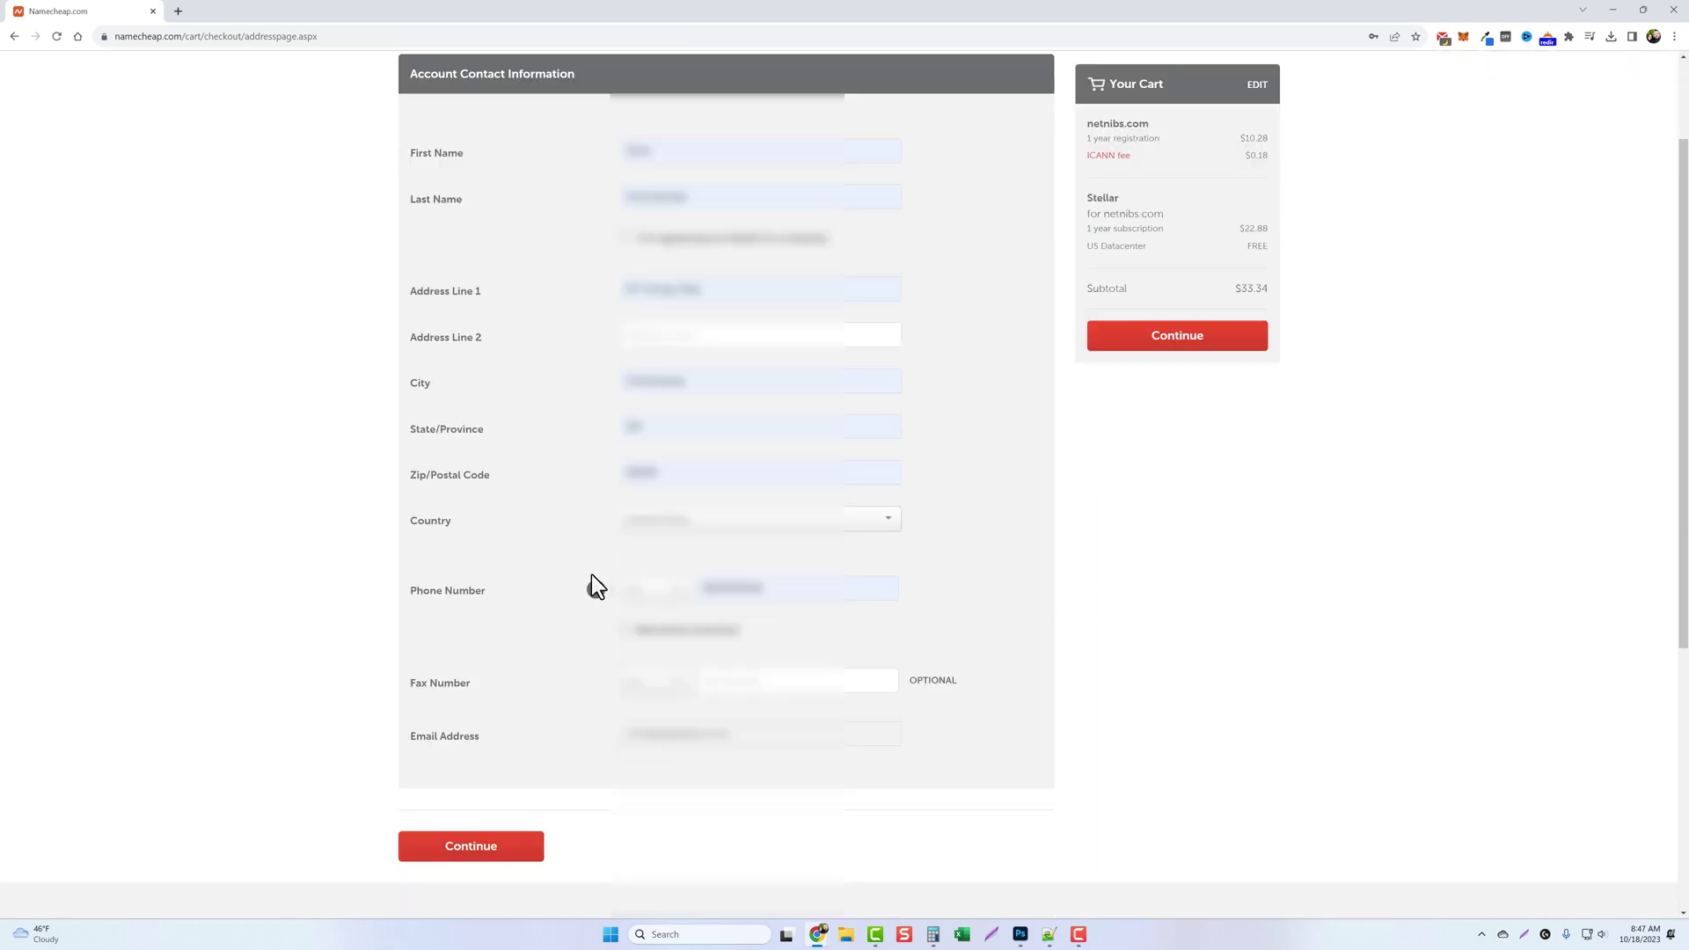
{"action": "left_click", "coordinate": [482, 846]}
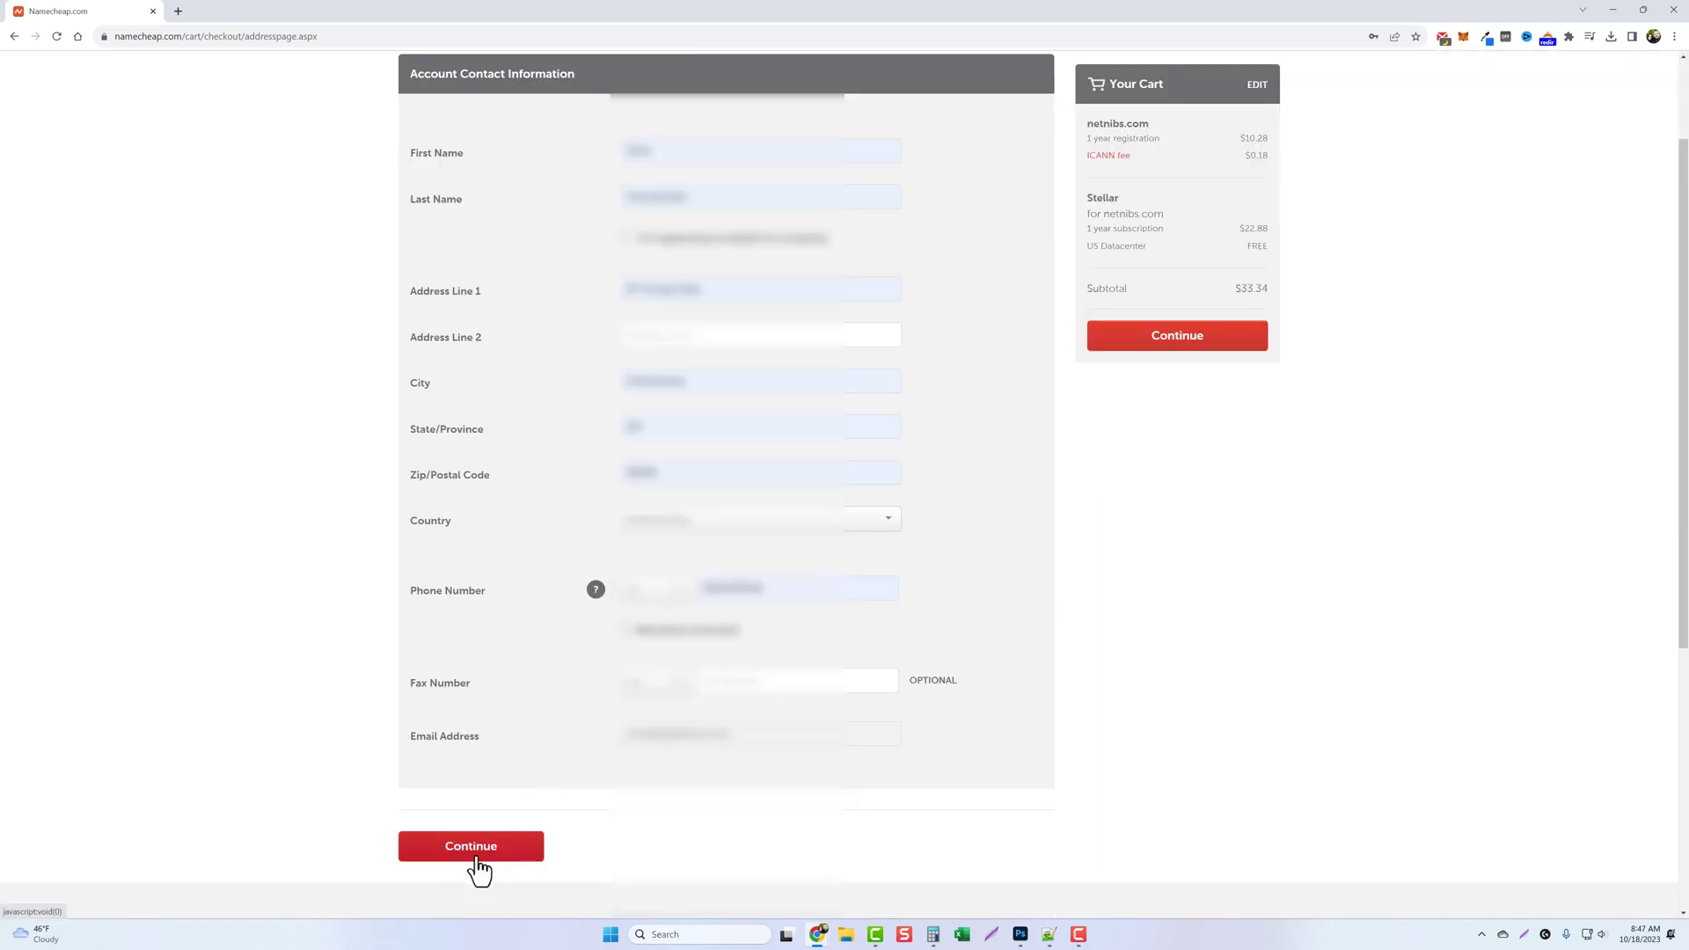
{"action": "scroll", "coordinate": [565, 500], "scroll_direction": "down", "scroll_amount": 5}
{"action": "scroll", "coordinate": [567, 525], "scroll_direction": "down", "scroll_amount": 1}
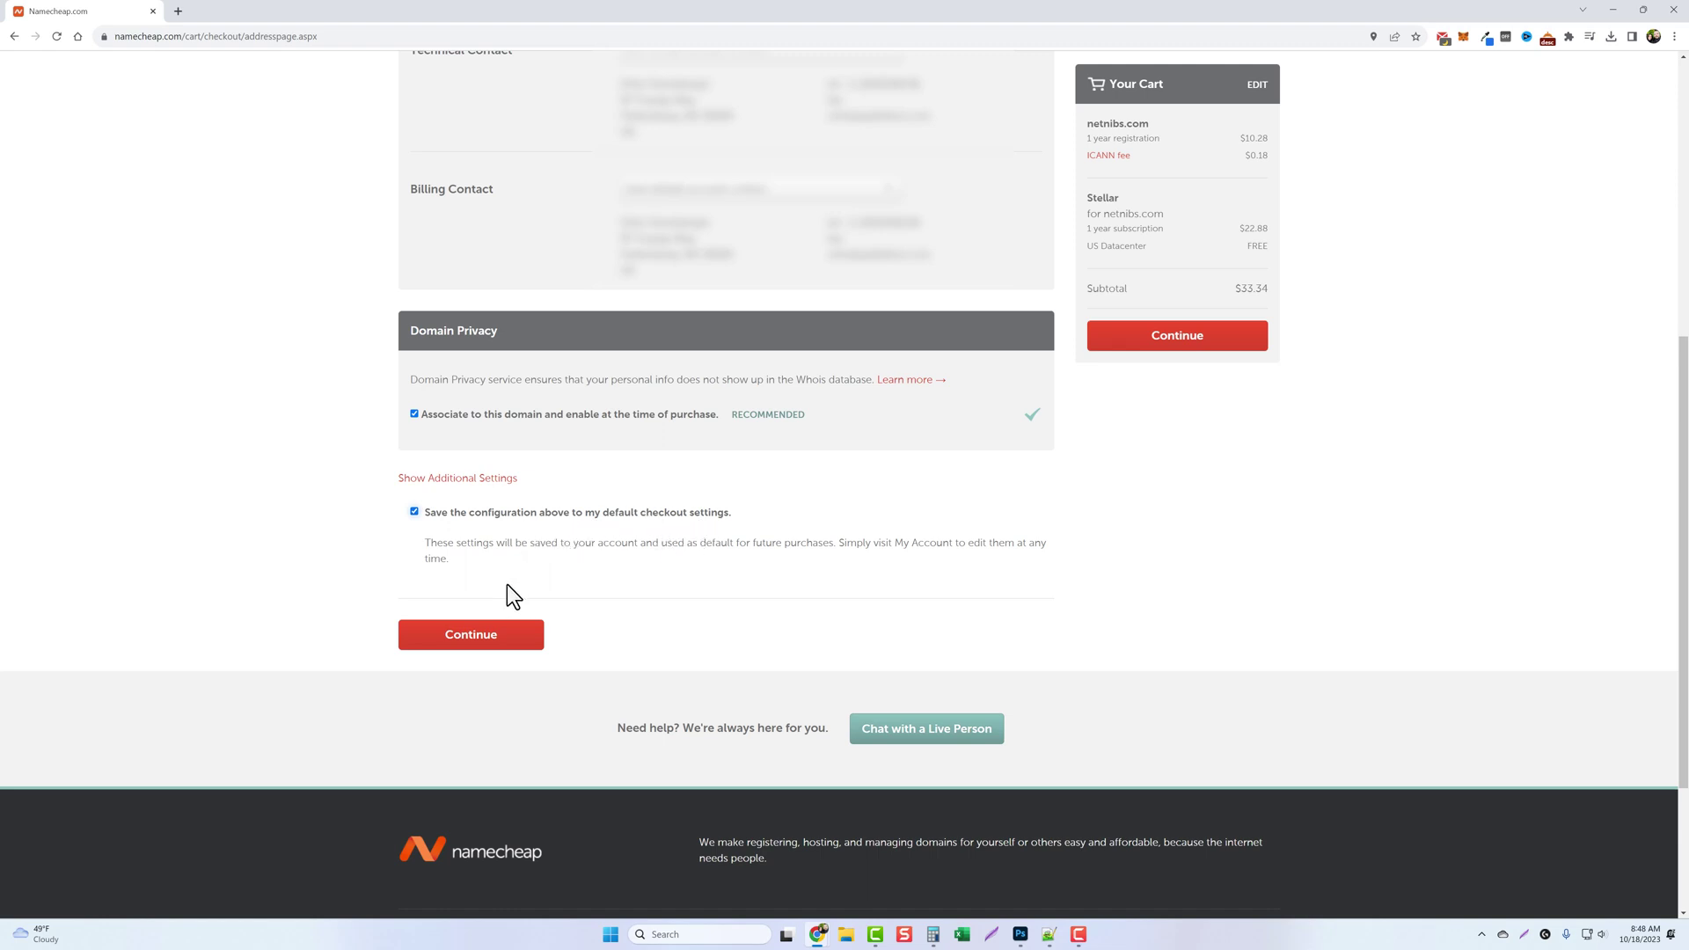
{"action": "left_click", "coordinate": [471, 643]}
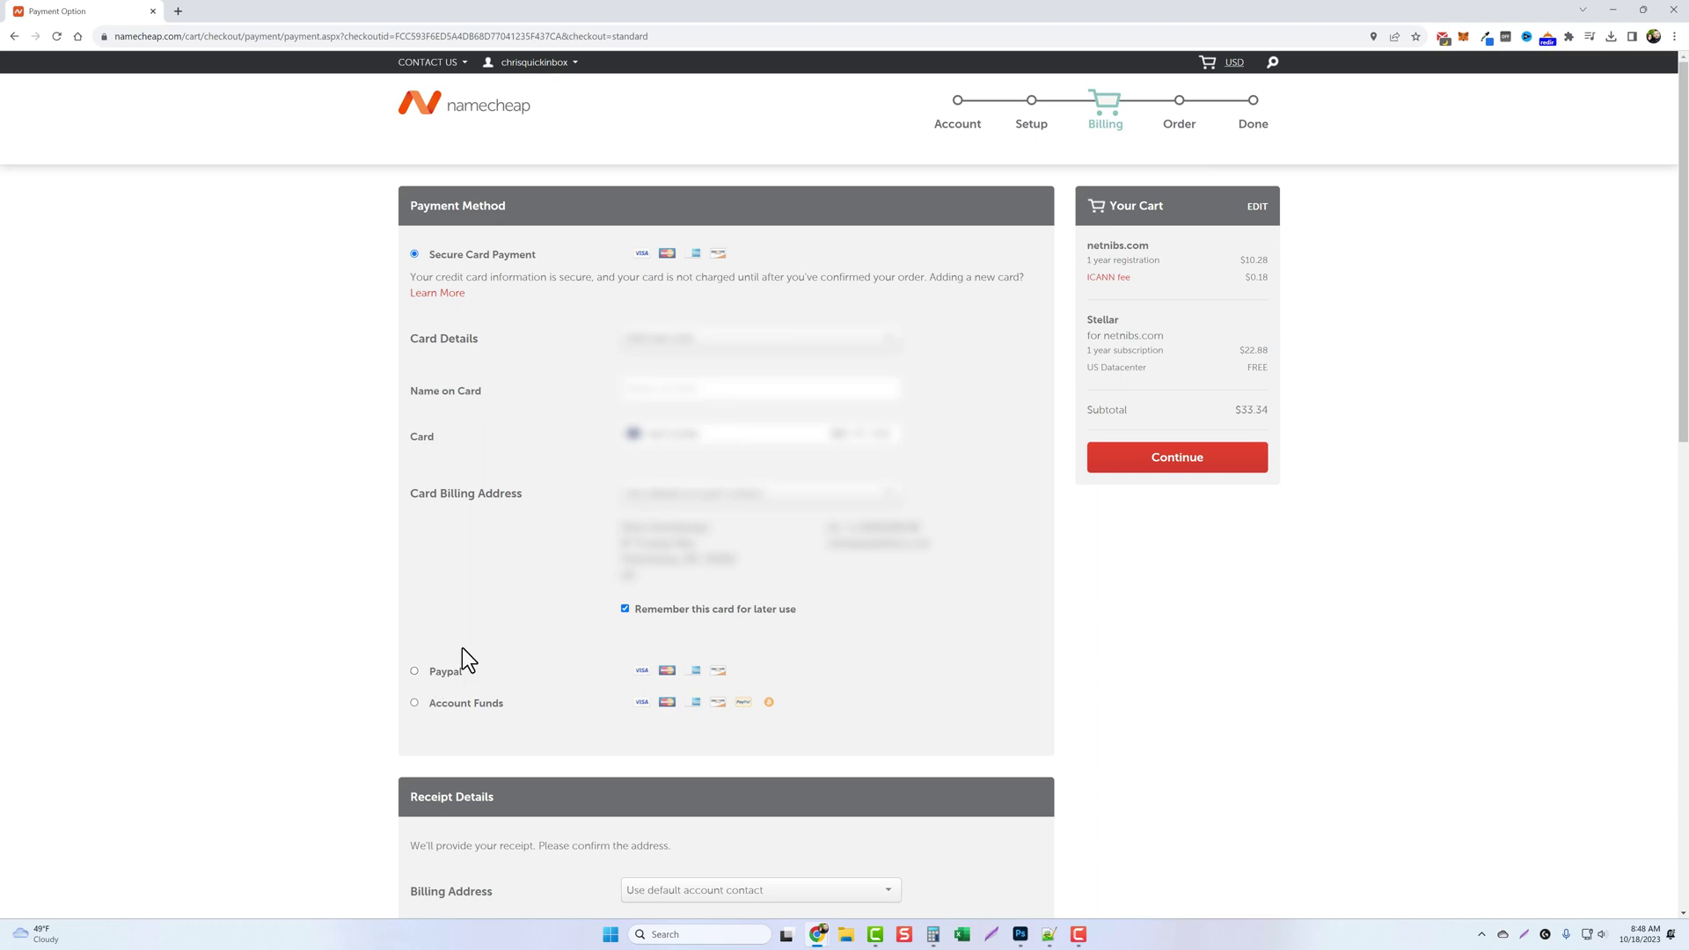
- Keep Secure Card Payment selected and continue to the $33.34 order review
{"action": "scroll", "coordinate": [703, 263], "scroll_direction": "down", "scroll_amount": 10}
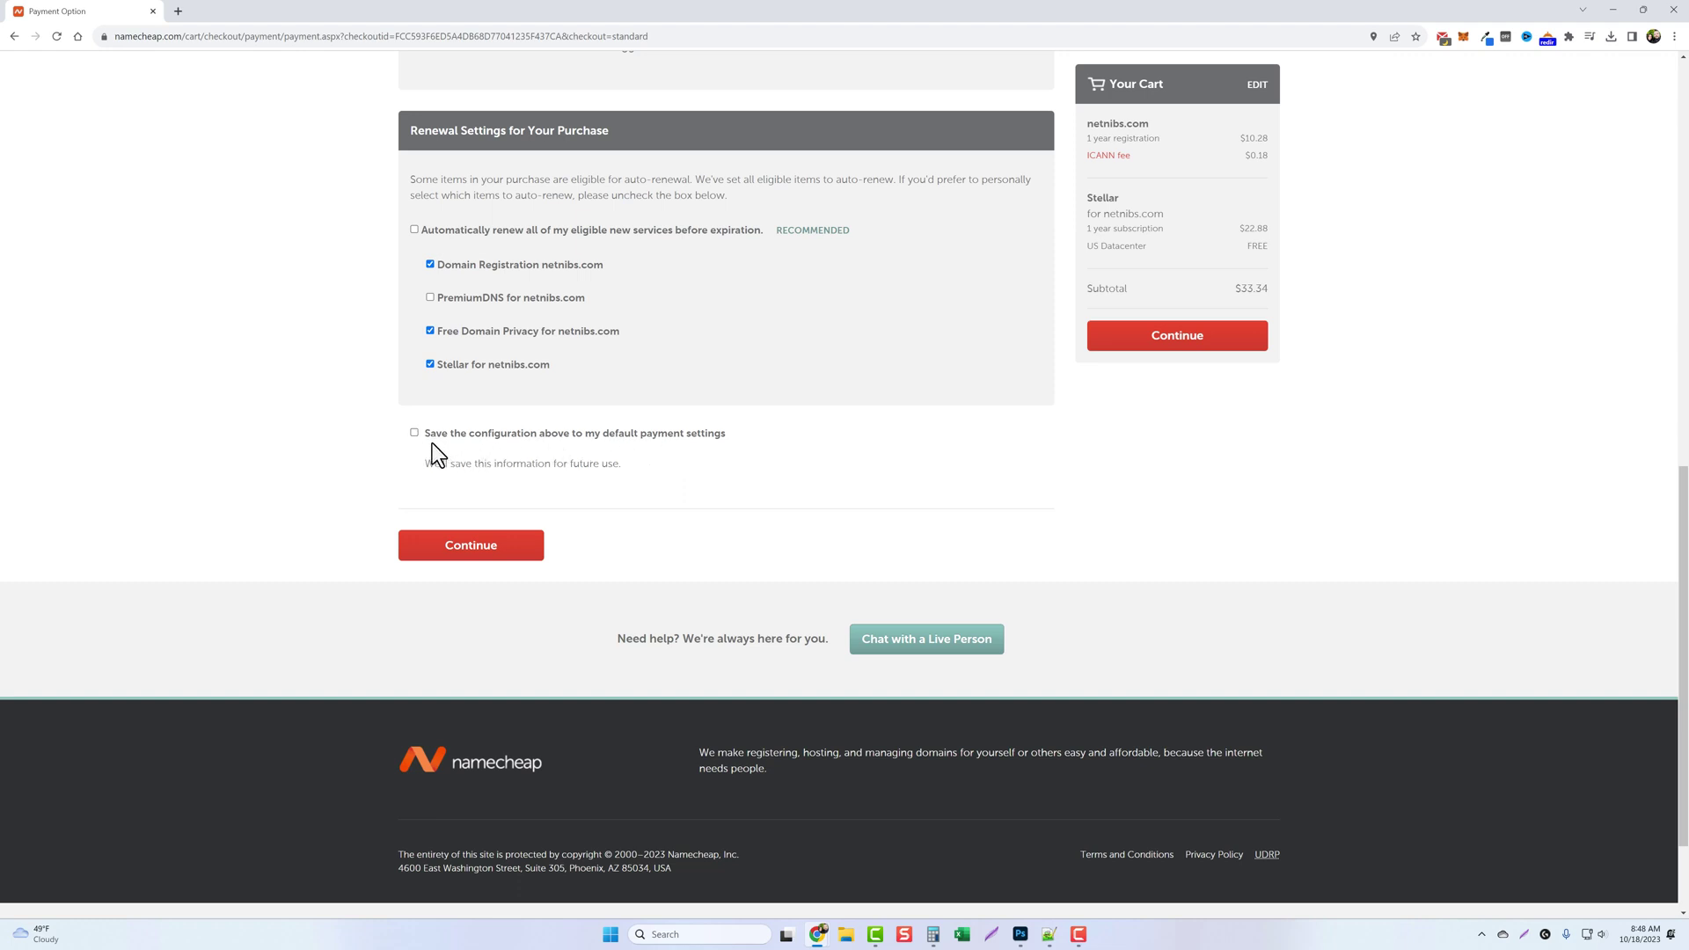
{"action": "left_click", "coordinate": [506, 555]}
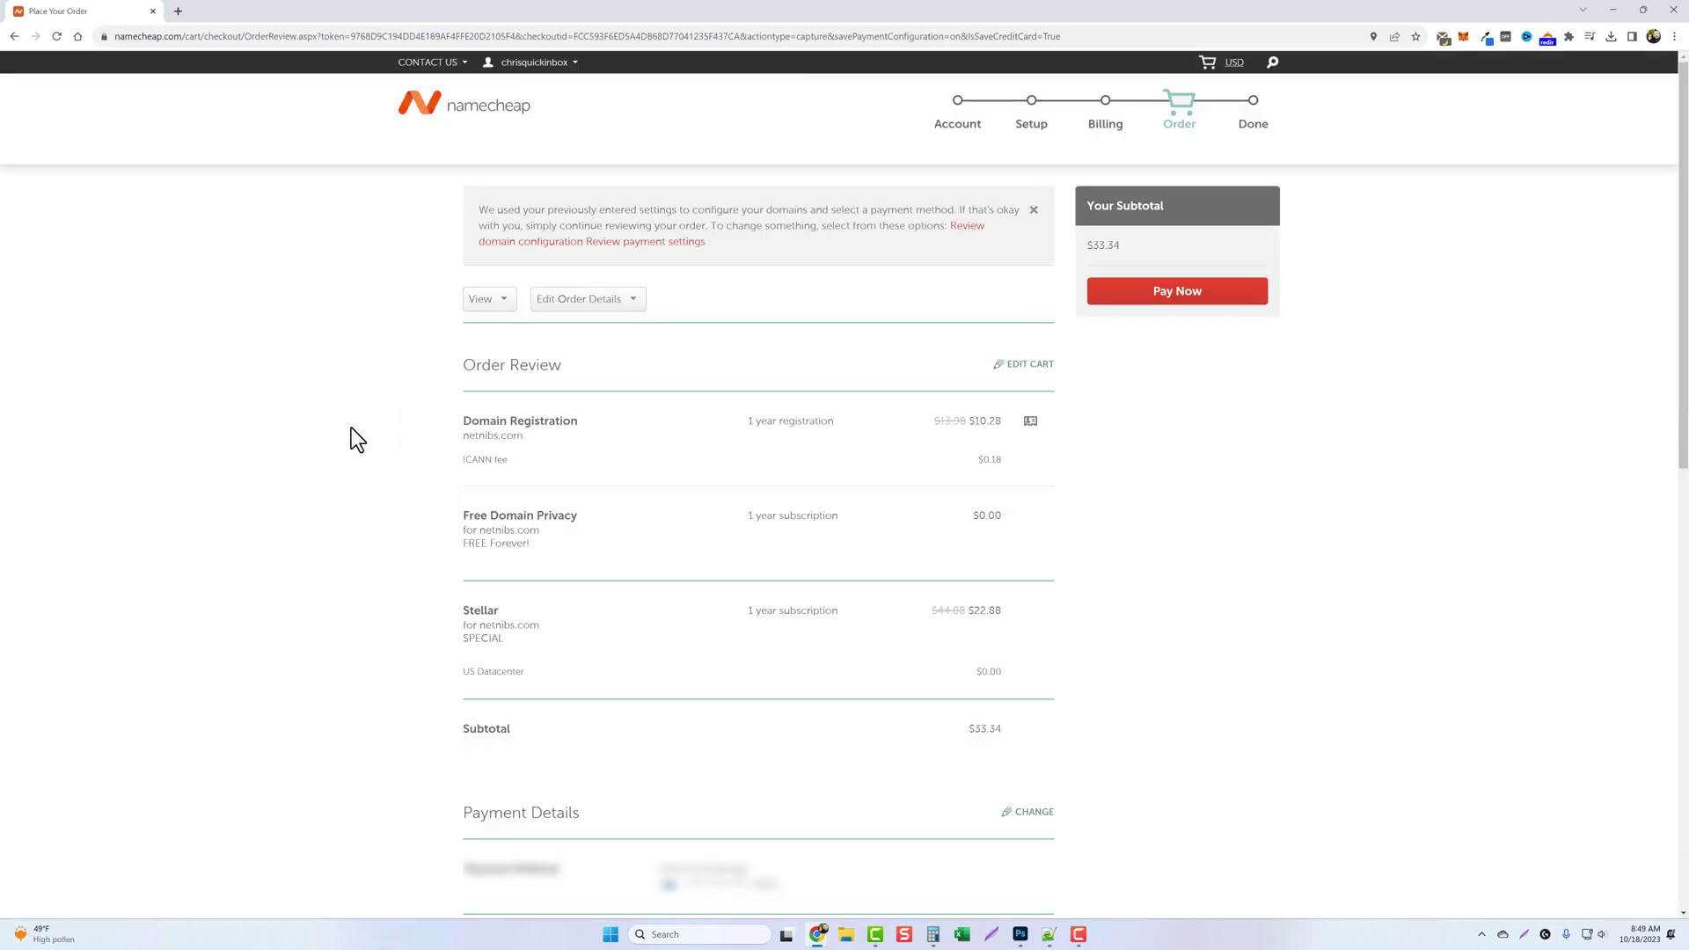
- Accept the Terms of Service and place the $33.34 order
{"action": "scroll", "coordinate": [398, 345], "scroll_direction": "down", "scroll_amount": 10}
{"action": "left_click", "coordinate": [467, 223]}
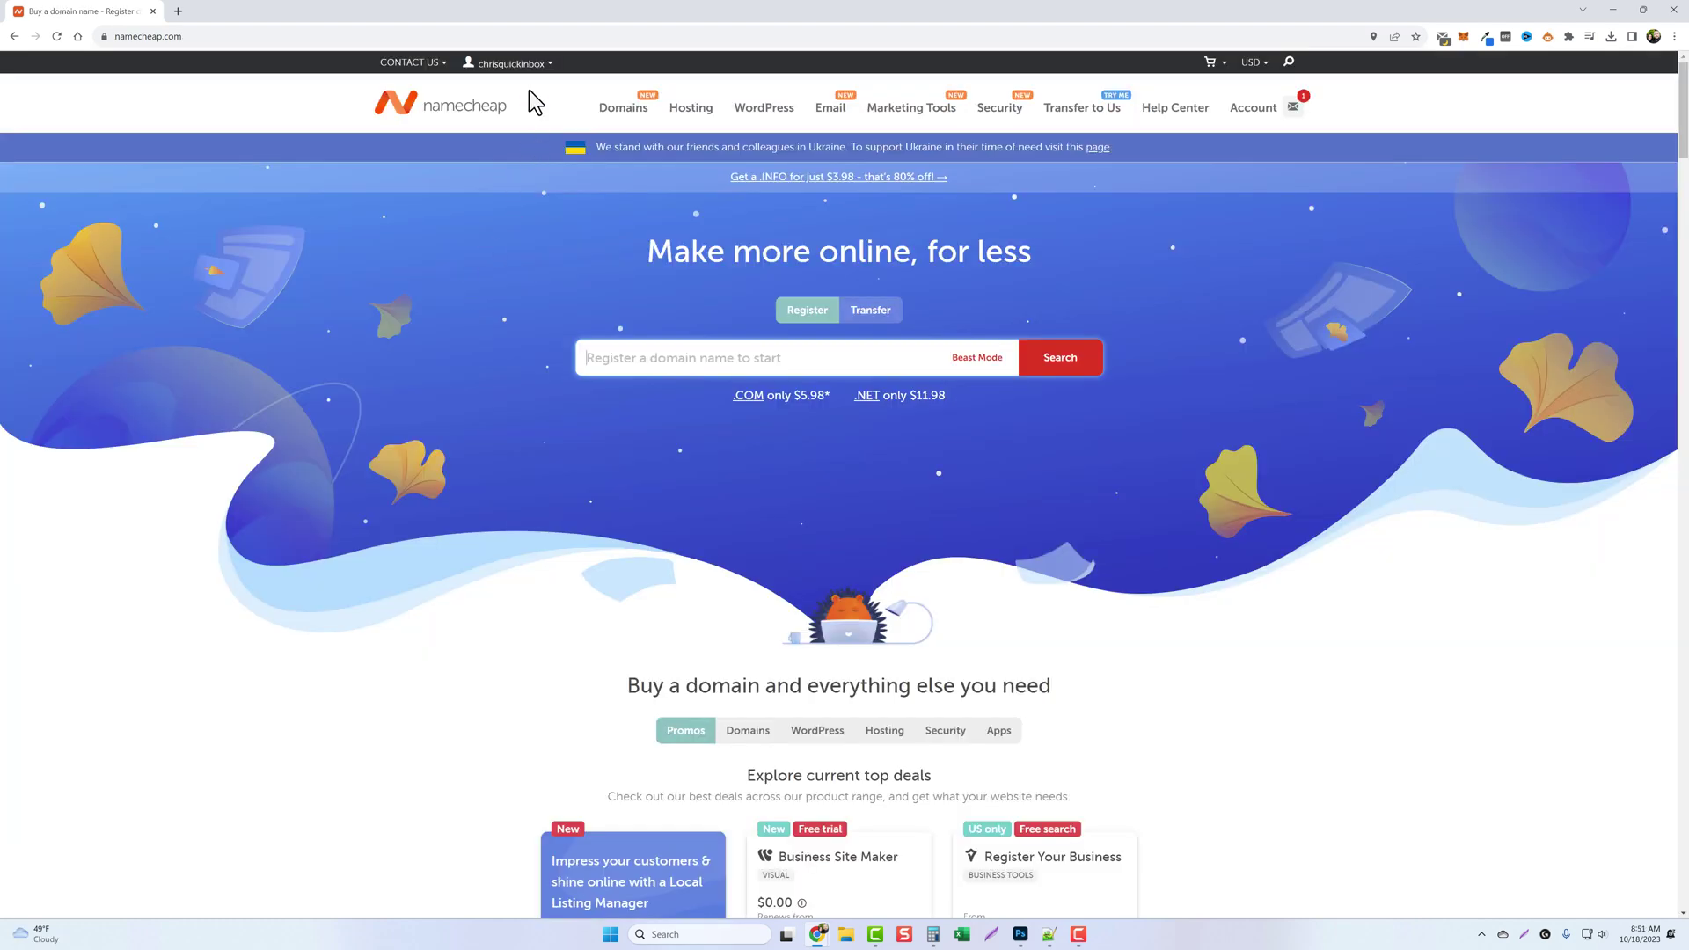
{"action": "mouse_move", "coordinate": [514, 83]}
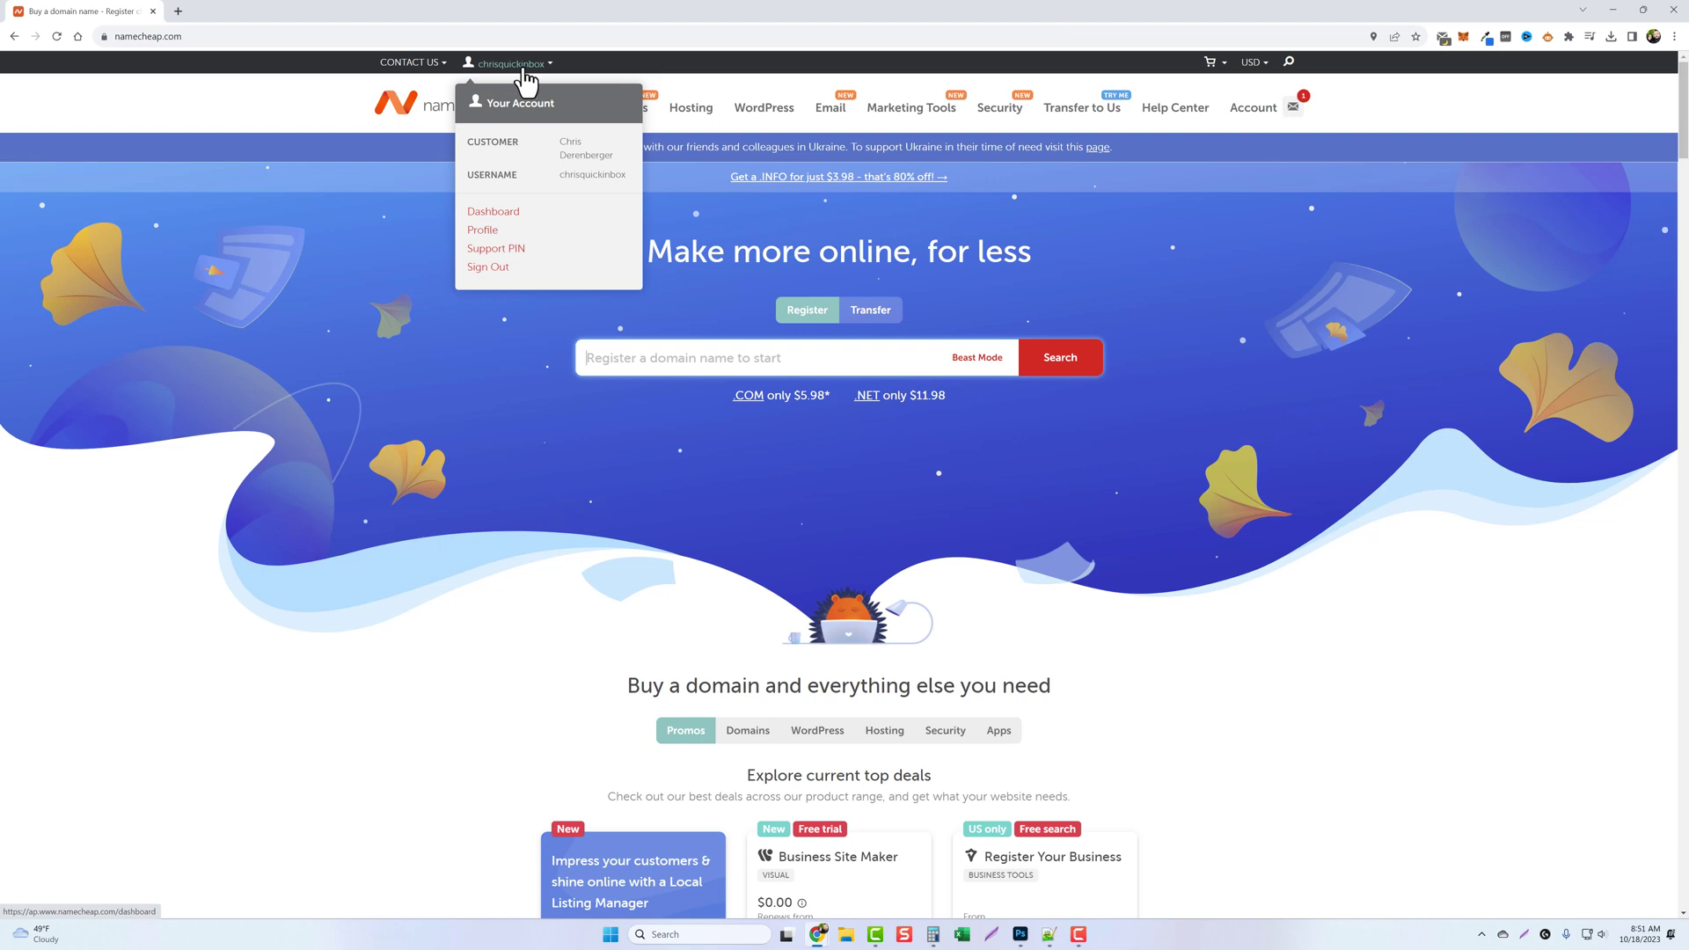
- Open the account dashboard showing netnibs.com with 15 days left to verify
{"action": "left_click", "coordinate": [498, 214]}
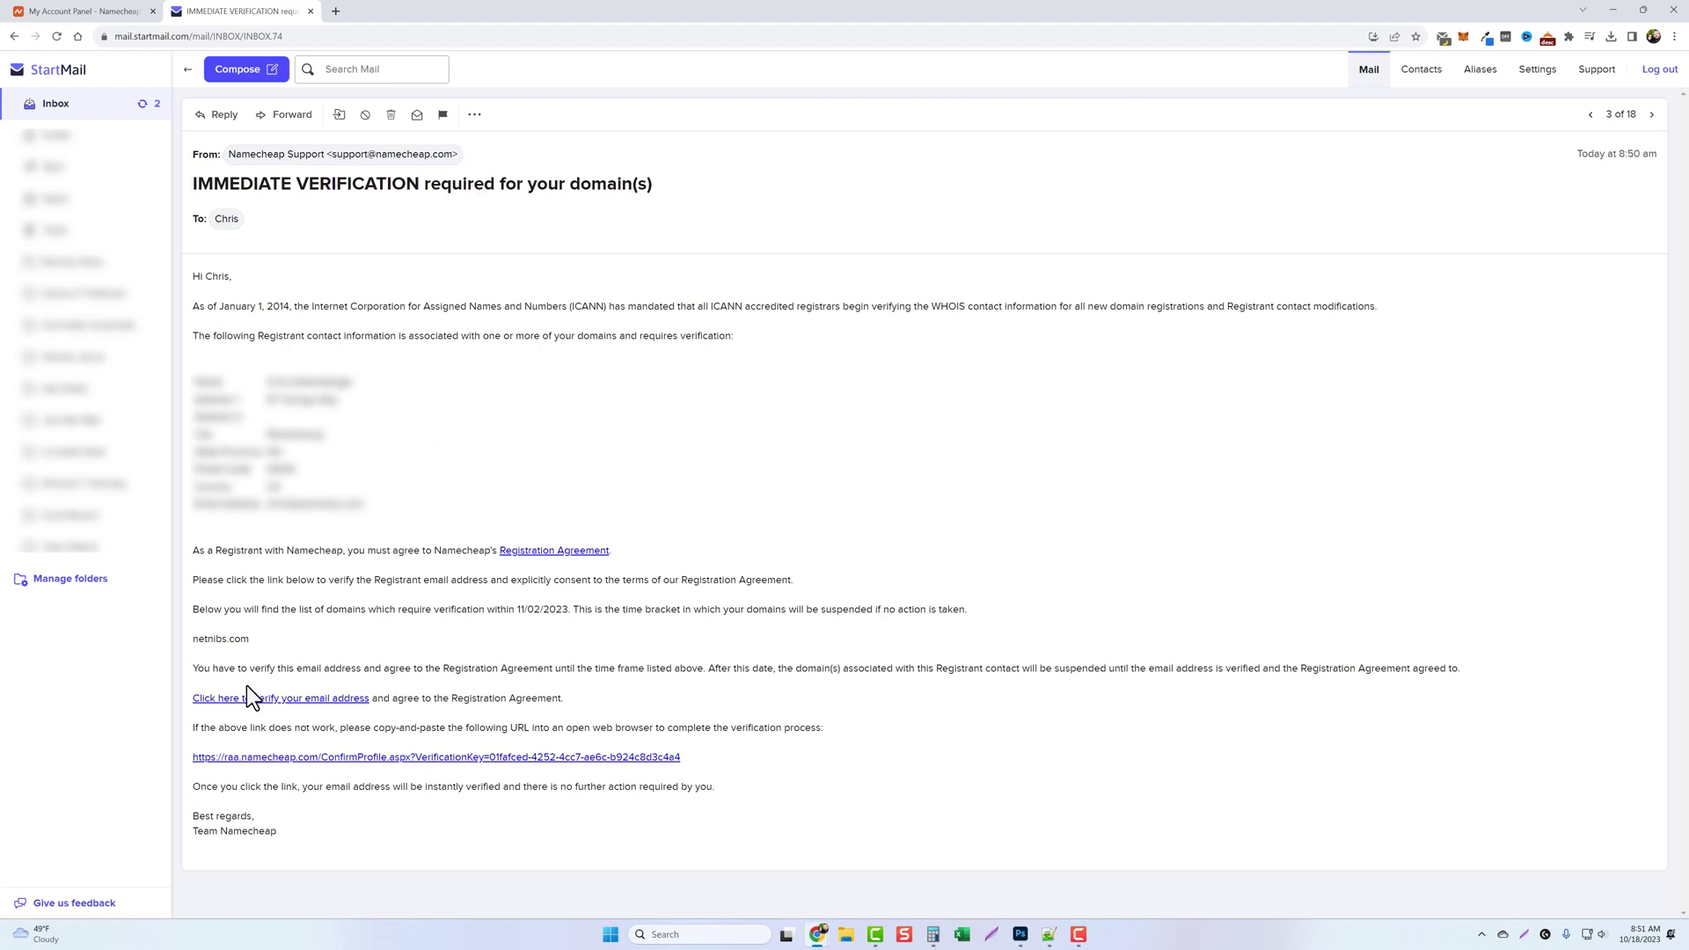
- Follow the email's verification link to verify the netnibs.com registrant email address
{"action": "left_click", "coordinate": [289, 699]}
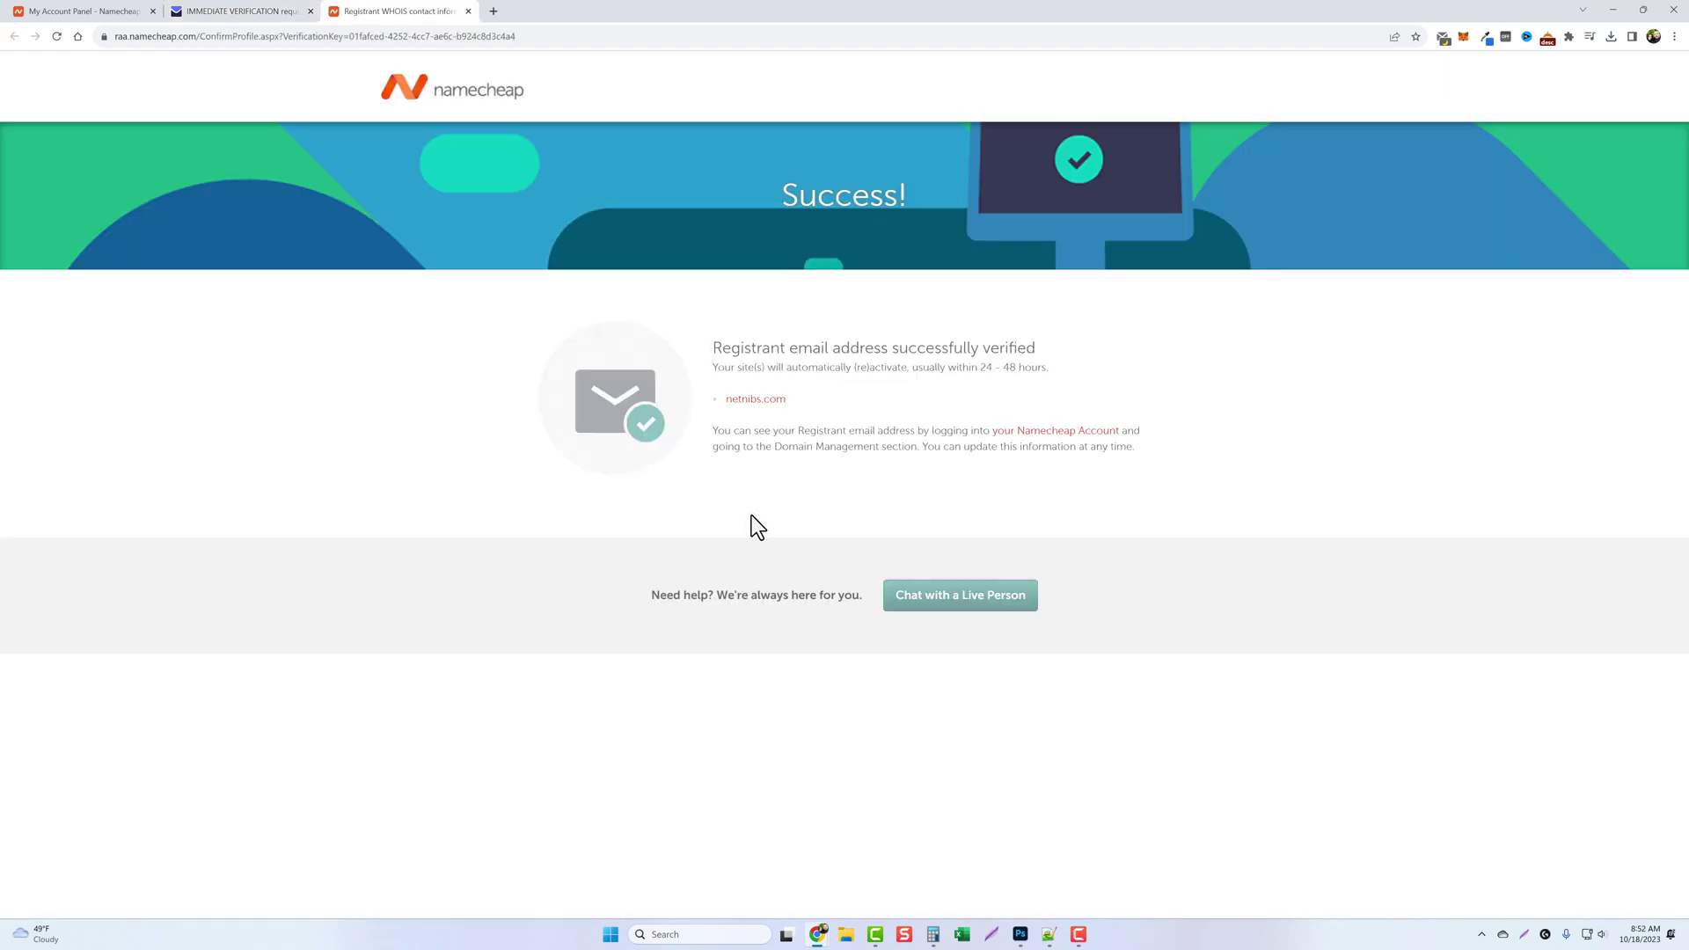
- Note the verification success message and netnibs.com's 15 days left to verify contact info
{"action": "left_click_drag", "start_coordinate": [713, 348], "coordinate": [1043, 359]}
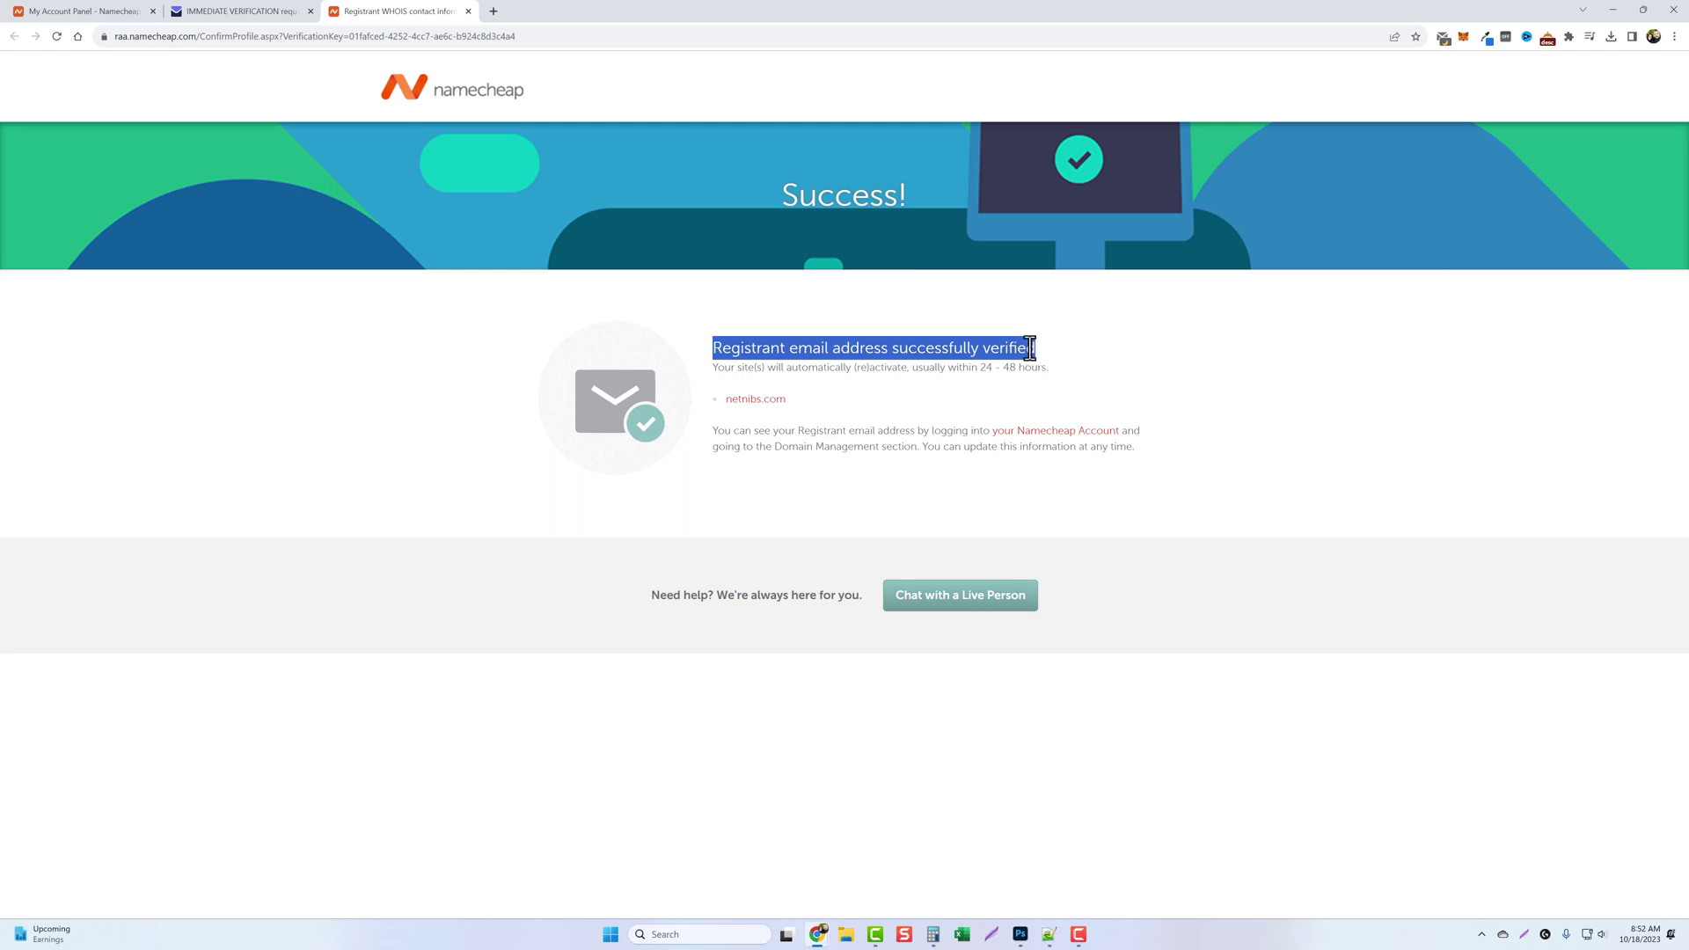
{"action": "left_click_drag", "start_coordinate": [547, 494], "coordinate": [699, 497]}
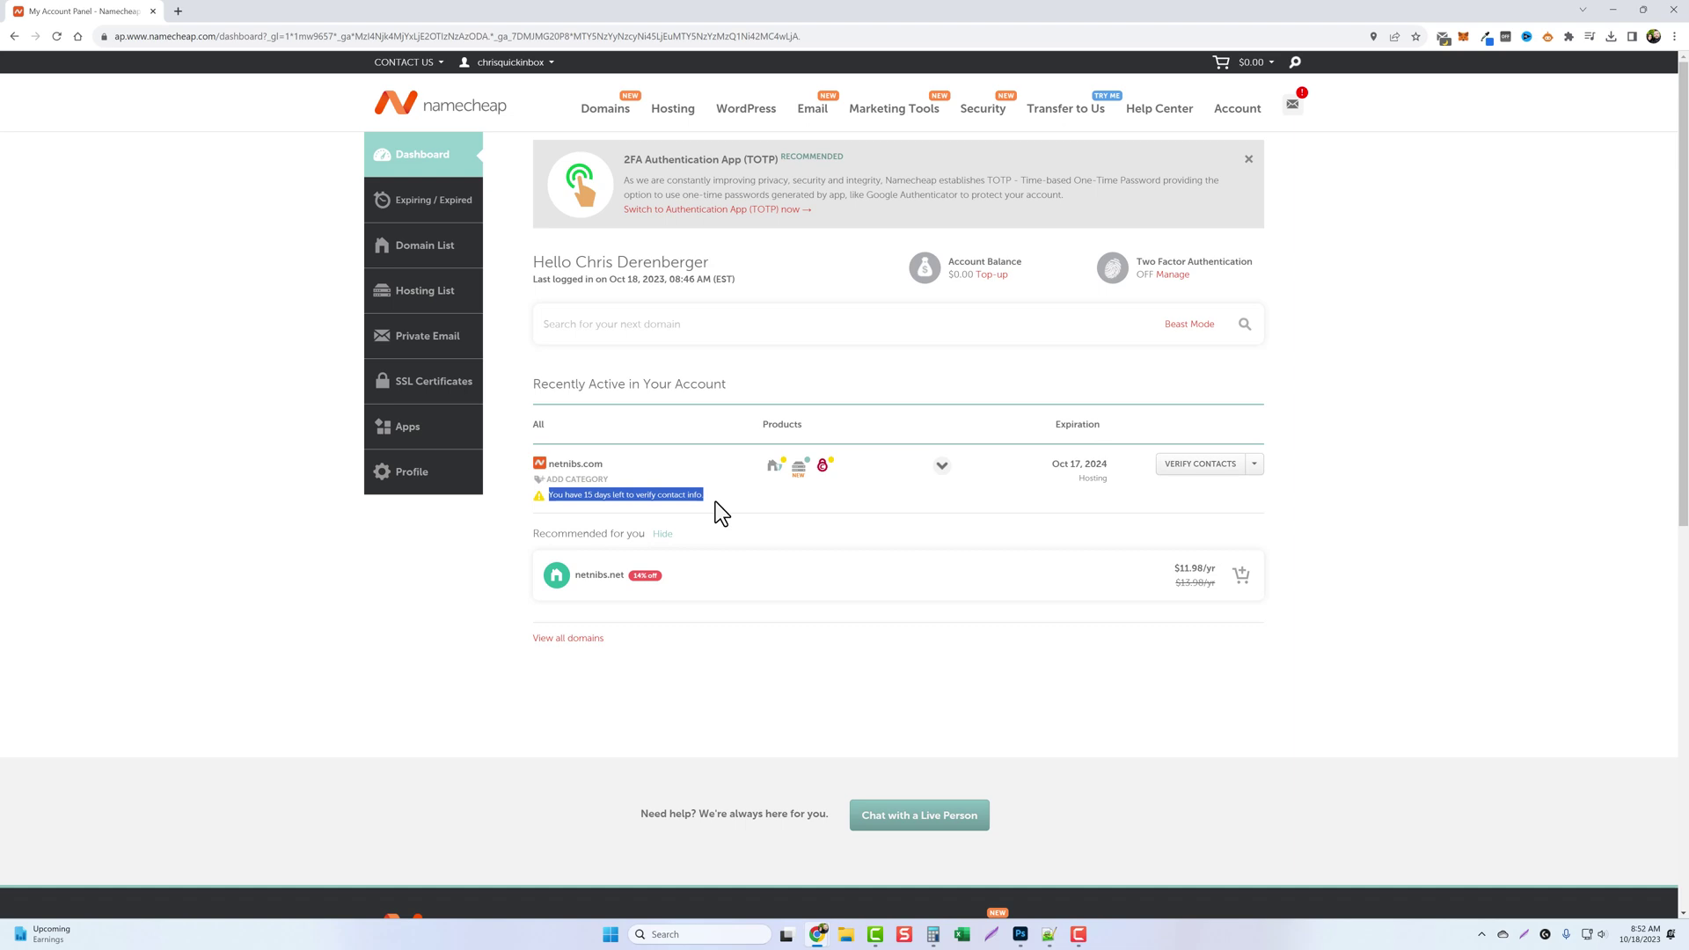
{"action": "left_click", "coordinate": [479, 593]}
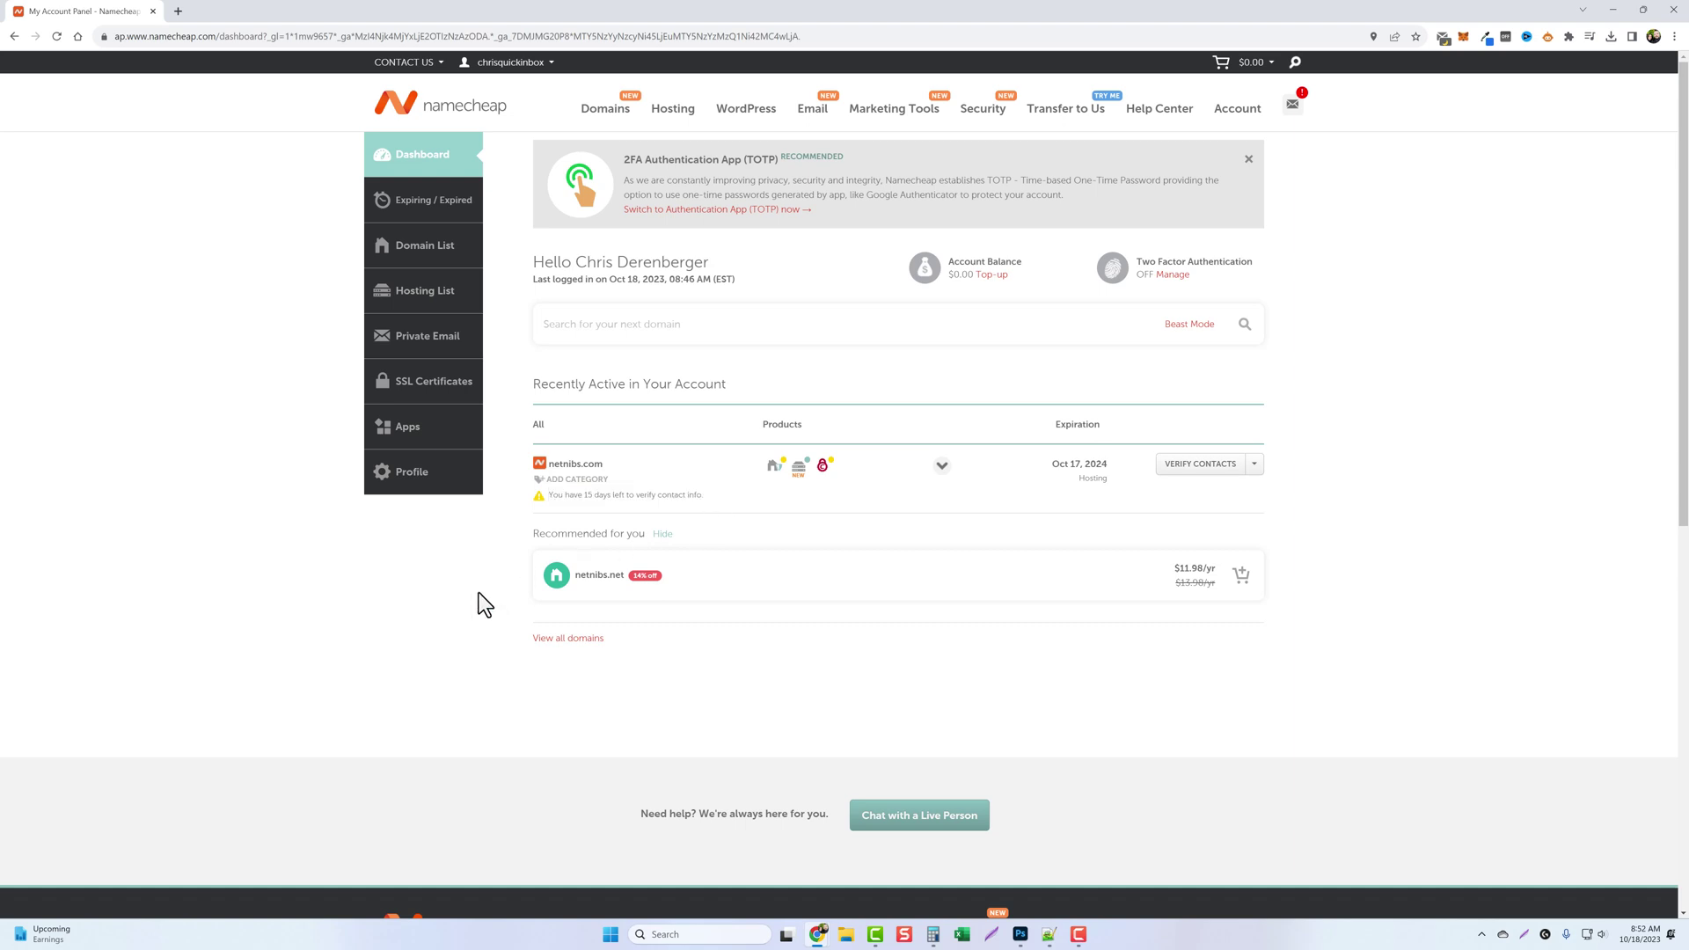
- From the Hosting List, open cPanel for the netnibs.com Stellar subscription
{"action": "left_click", "coordinate": [425, 303]}
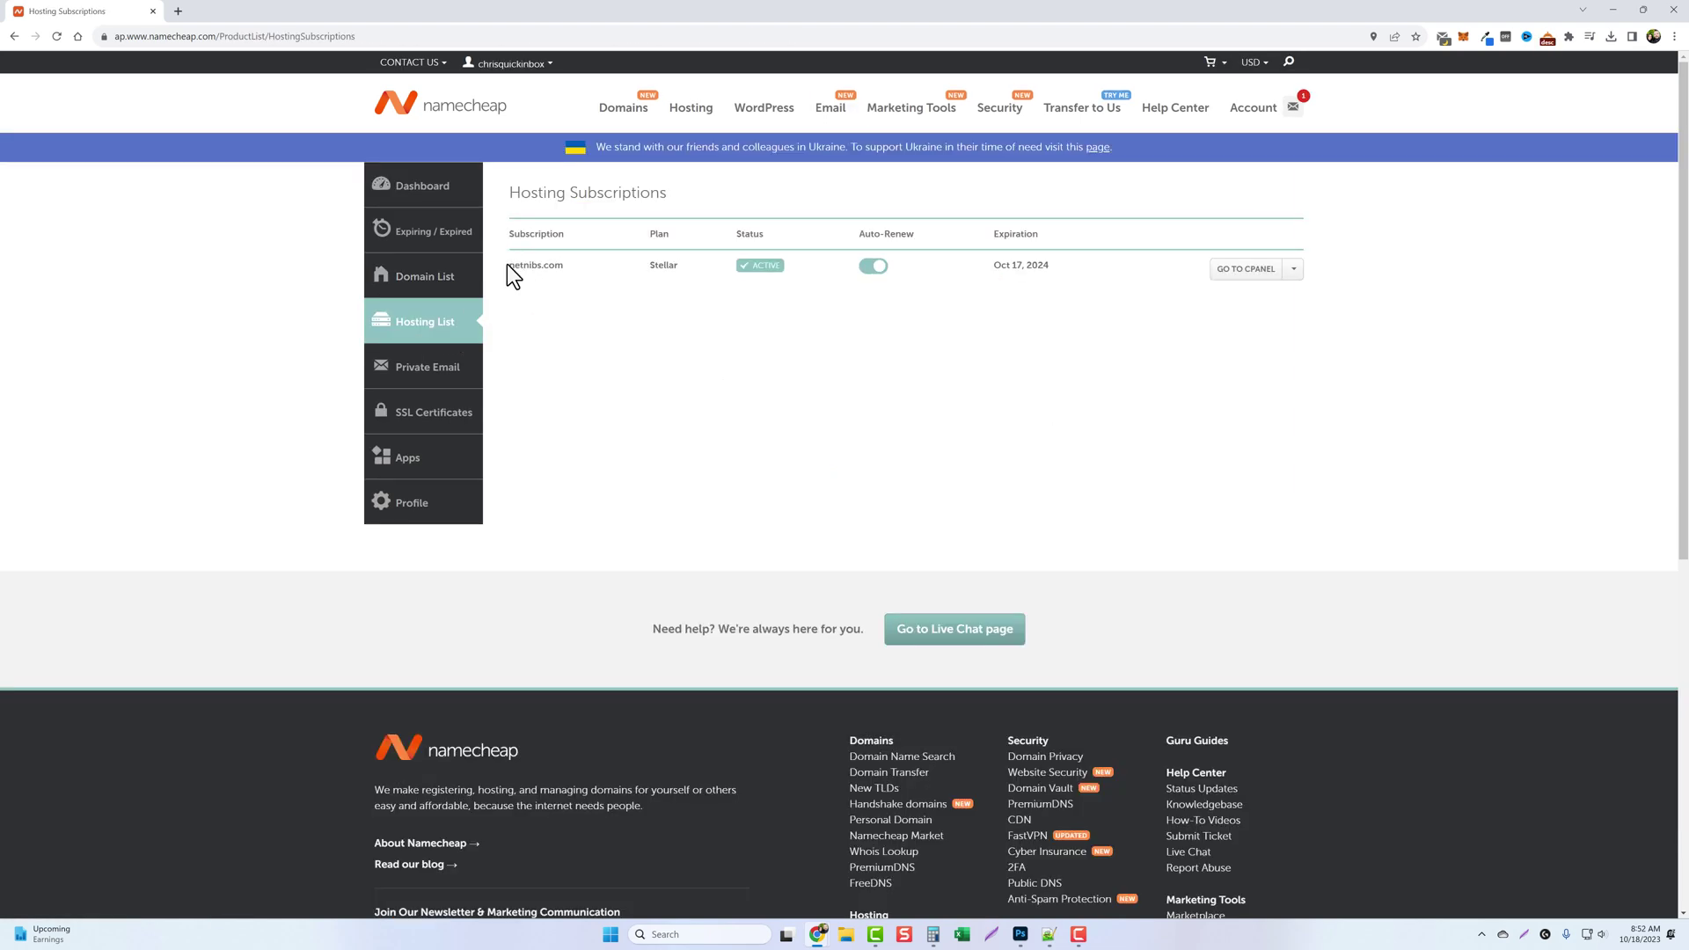
{"action": "left_click_drag", "start_coordinate": [508, 265], "coordinate": [564, 266]}
{"action": "left_click", "coordinate": [1248, 276]}
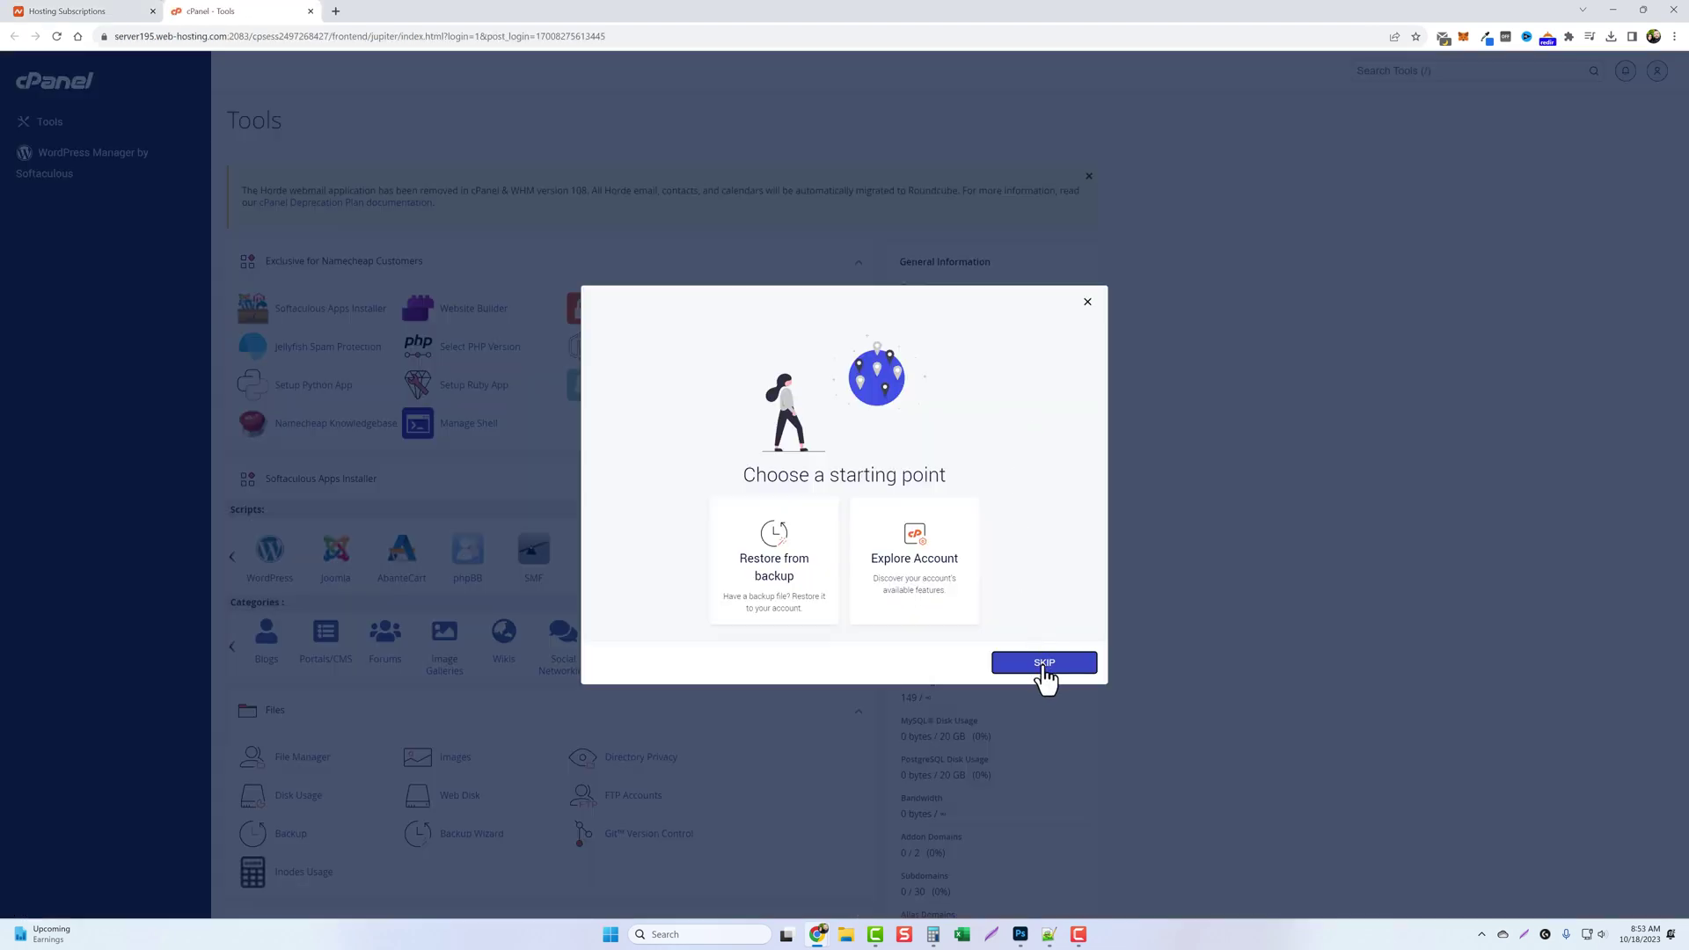
- Skip the starting-point prompt and confirm netnibs.com is shown as the Primary Domain
{"action": "left_click", "coordinate": [1044, 672]}
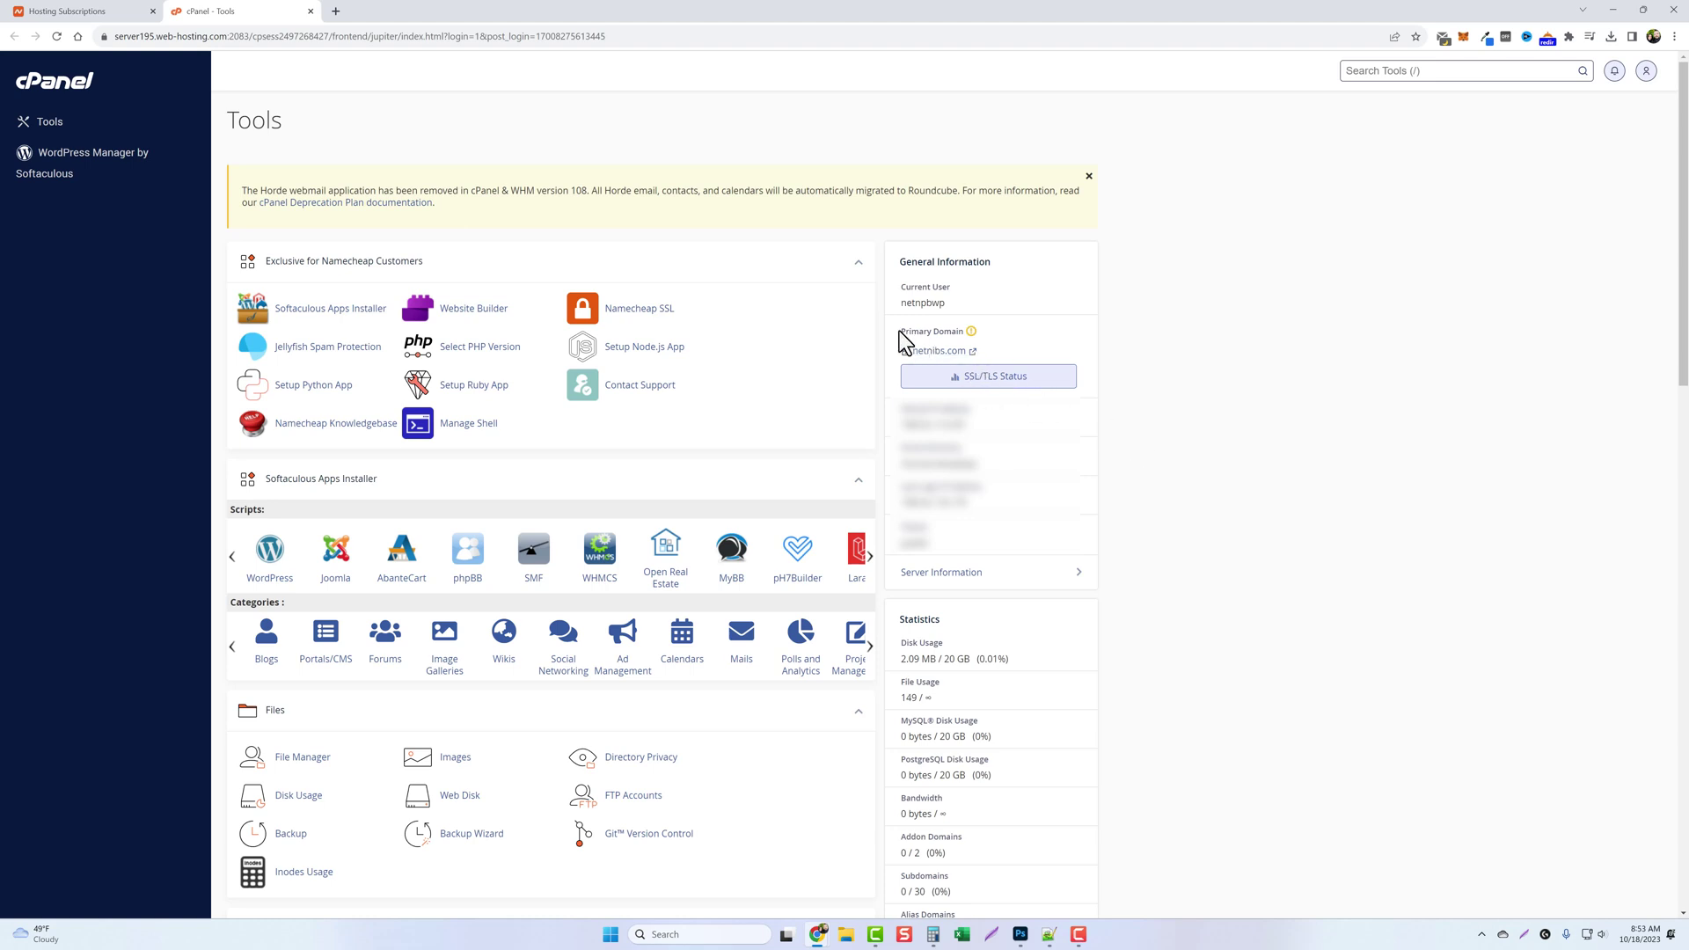
{"action": "left_click_drag", "start_coordinate": [899, 330], "coordinate": [964, 334]}
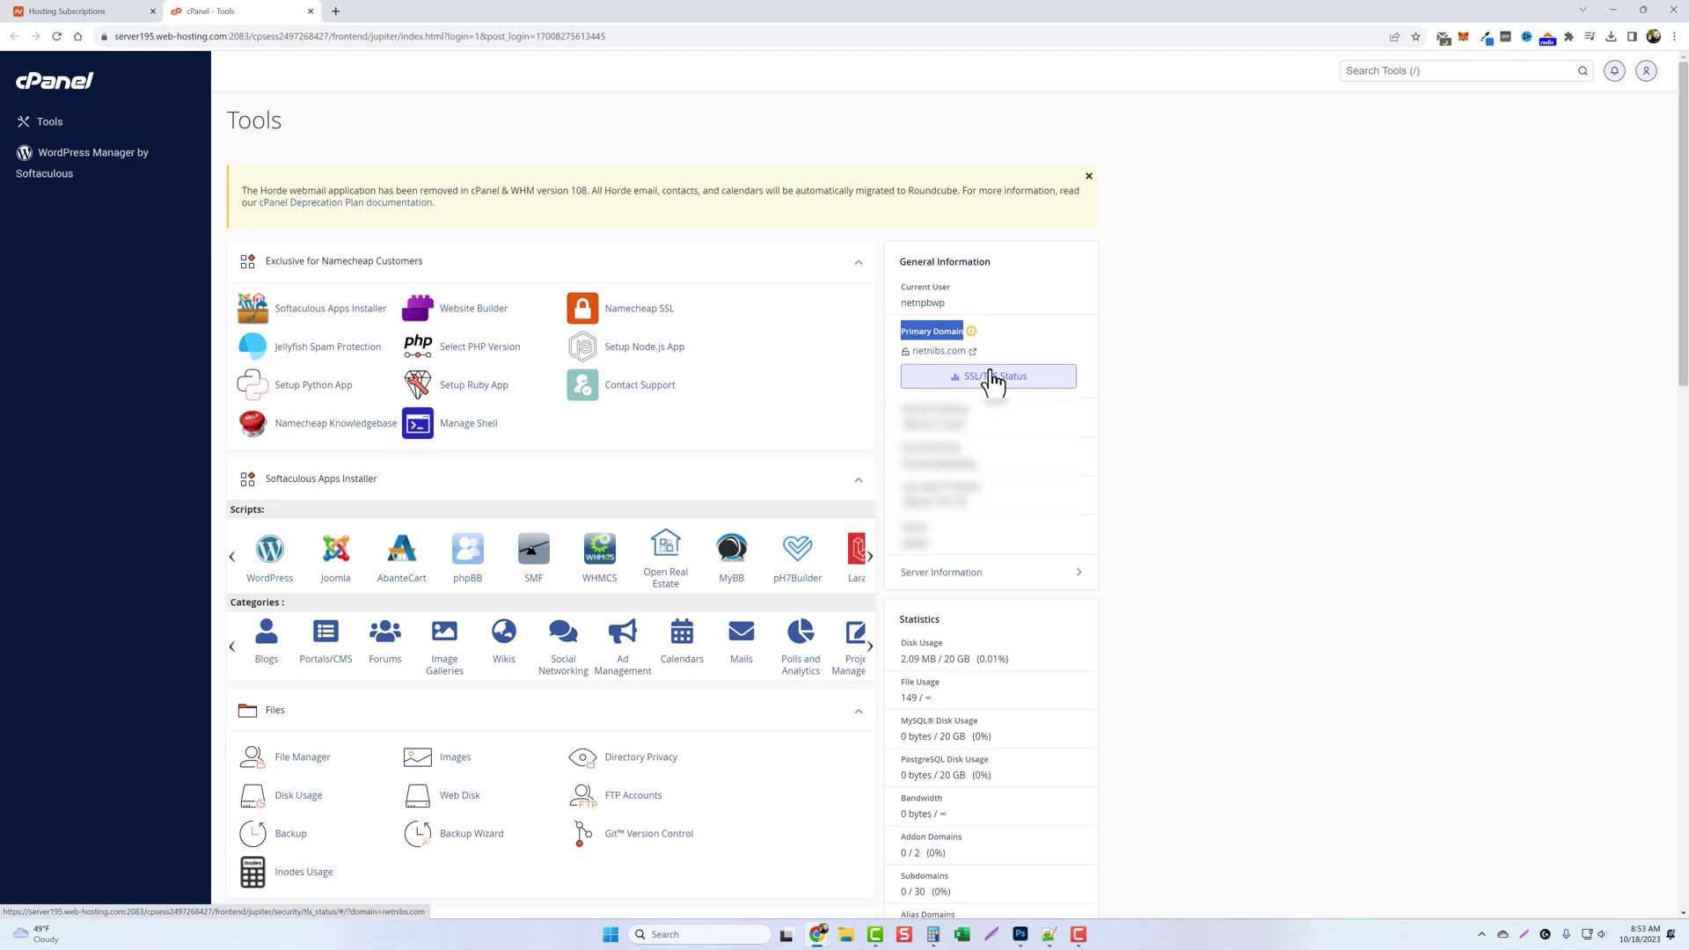
{"action": "left_click", "coordinate": [1121, 380]}
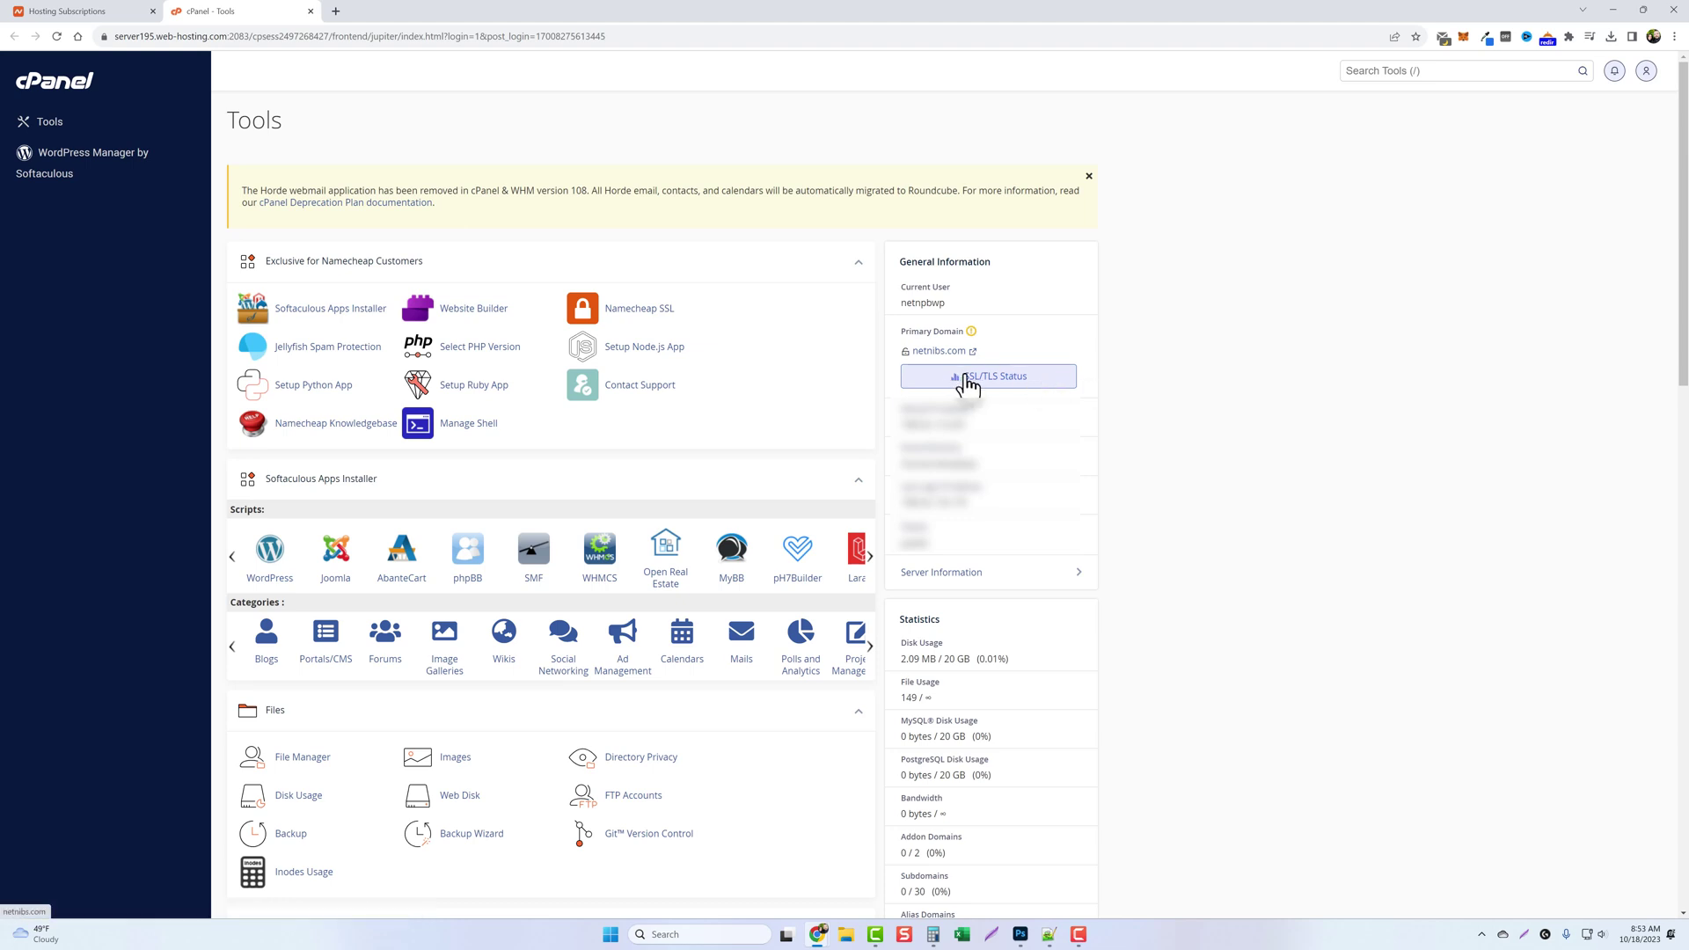
{"action": "mouse_move", "coordinate": [999, 336]}
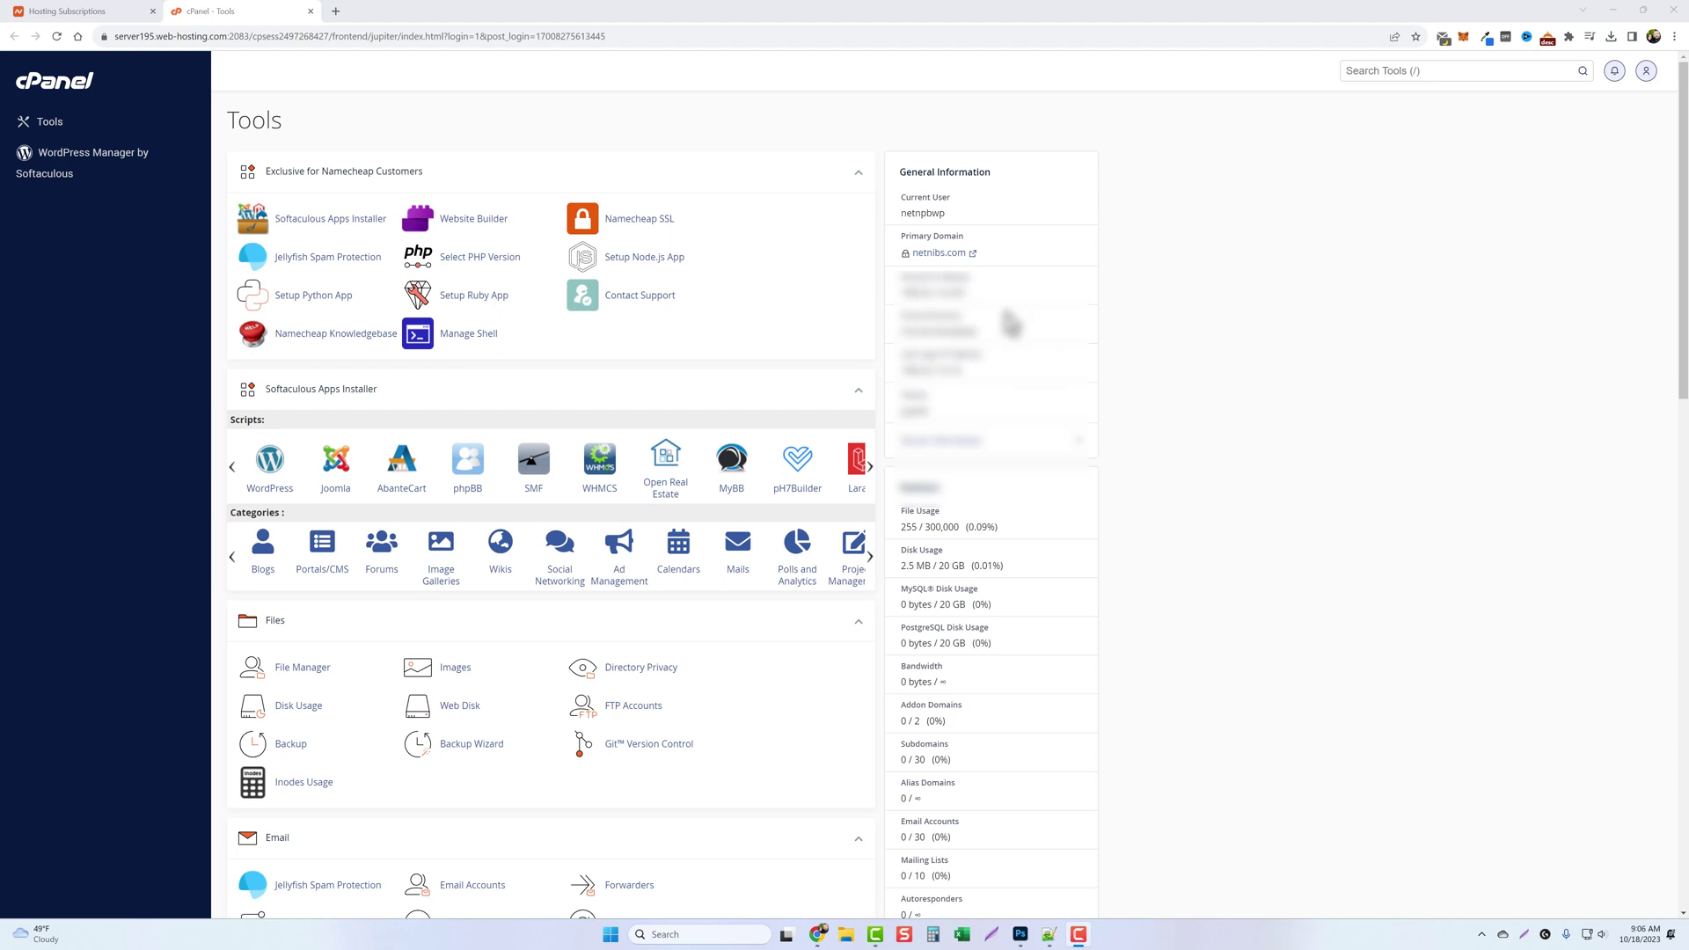
- Open the WordPress installer from the Softaculous Apps Installer scripts
{"action": "mouse_move", "coordinate": [906, 258]}
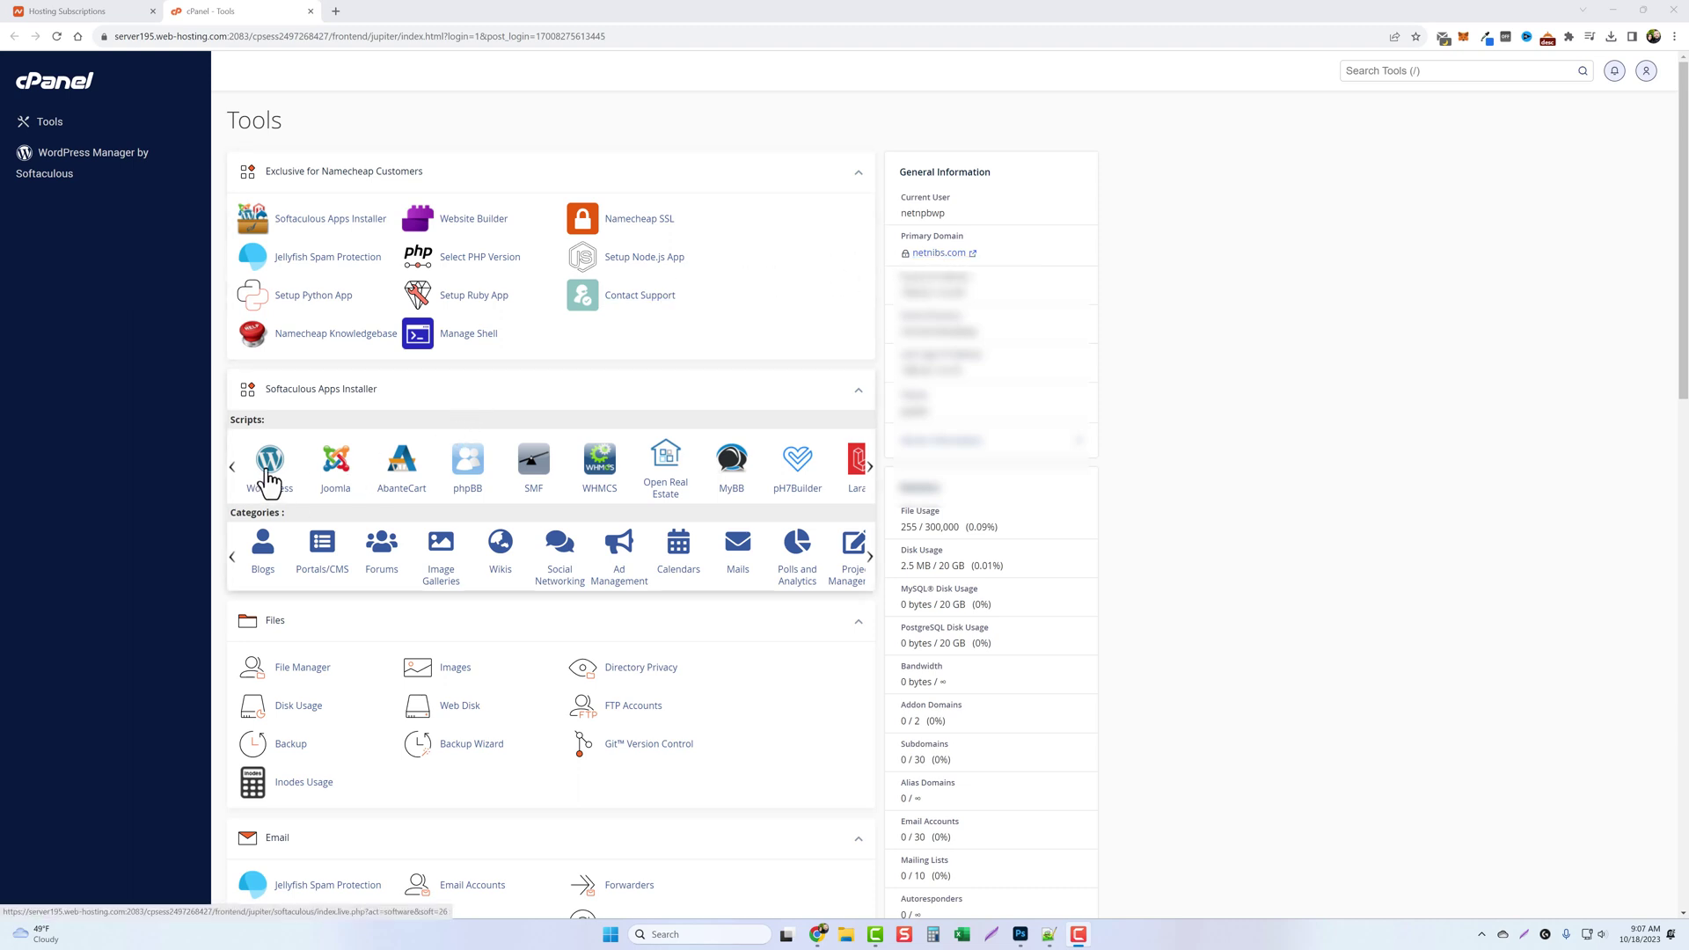
{"action": "left_click", "coordinate": [270, 475]}
- Start a new WordPress install, replace site name 'My Blog' with 'NetNibs', and untick W3 Total Cache
{"action": "scroll", "coordinate": [895, 508], "scroll_direction": "down", "scroll_amount": 2}
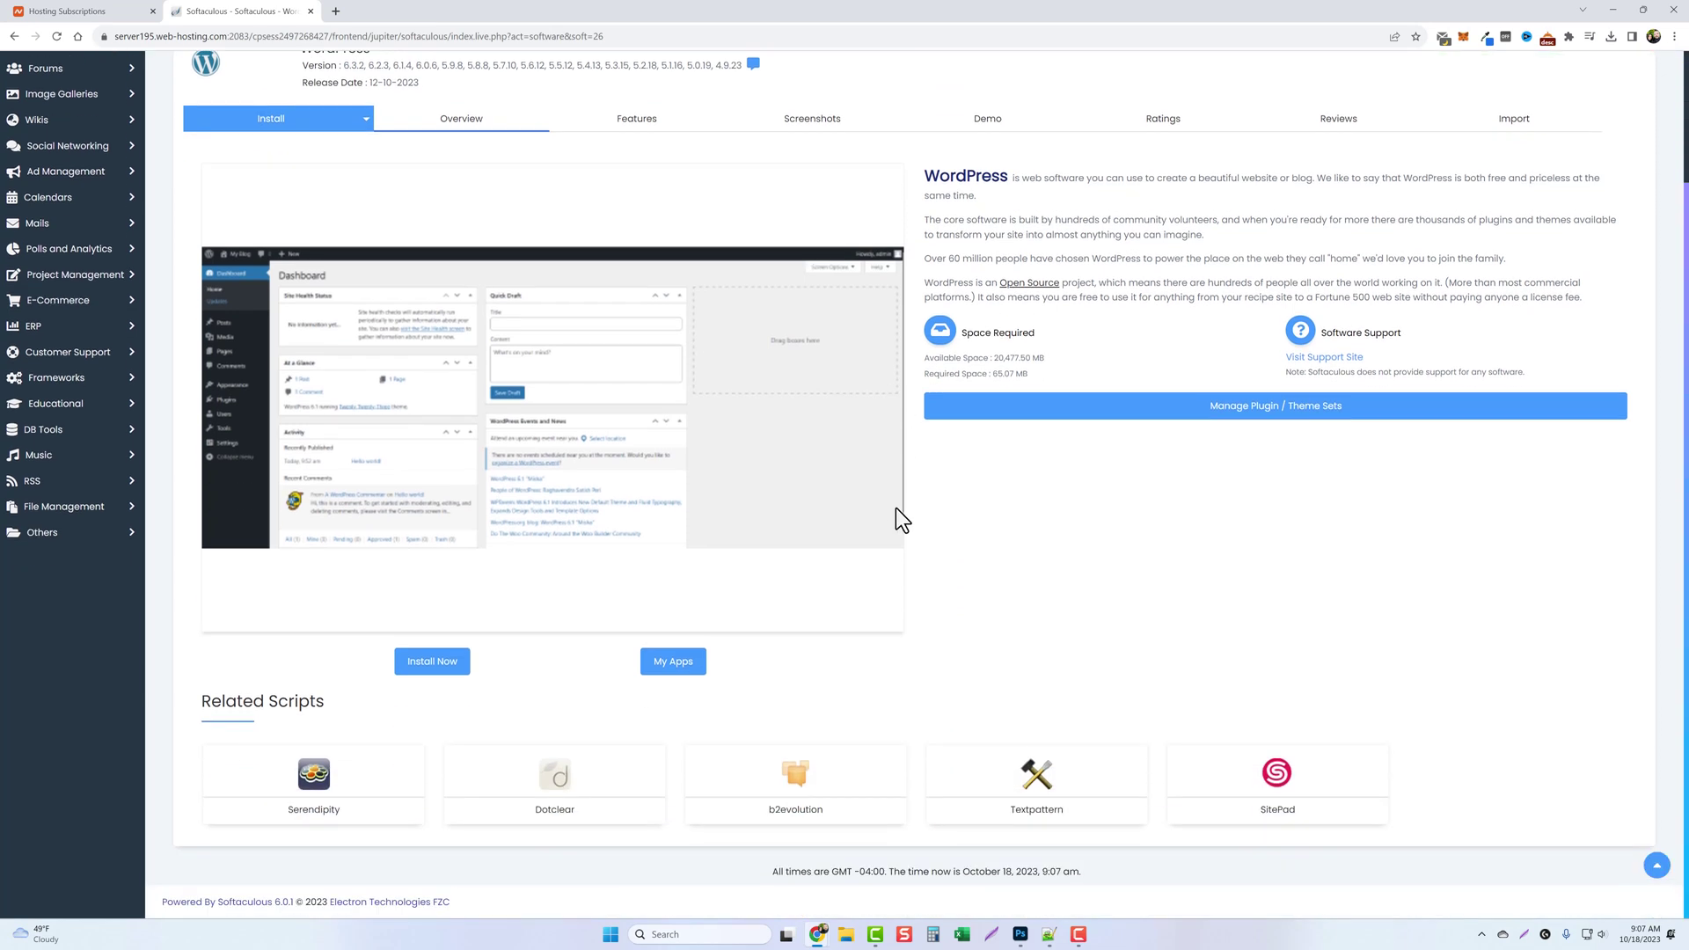
{"action": "left_click", "coordinate": [432, 664]}
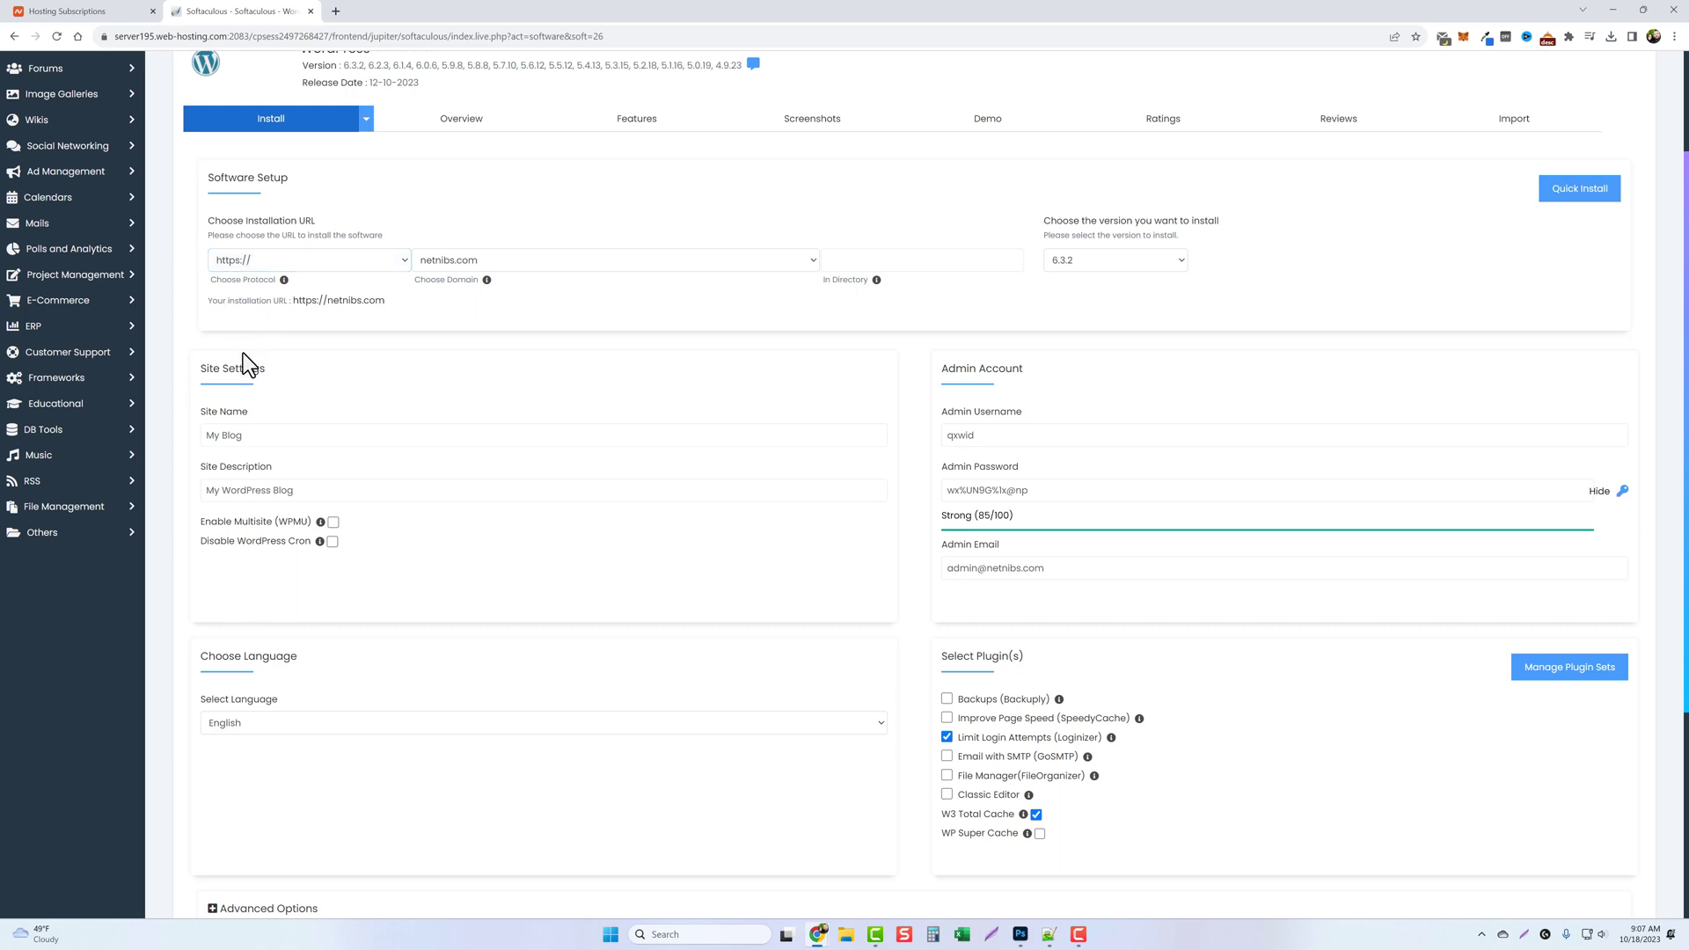
{"action": "left_click", "coordinate": [251, 435]}
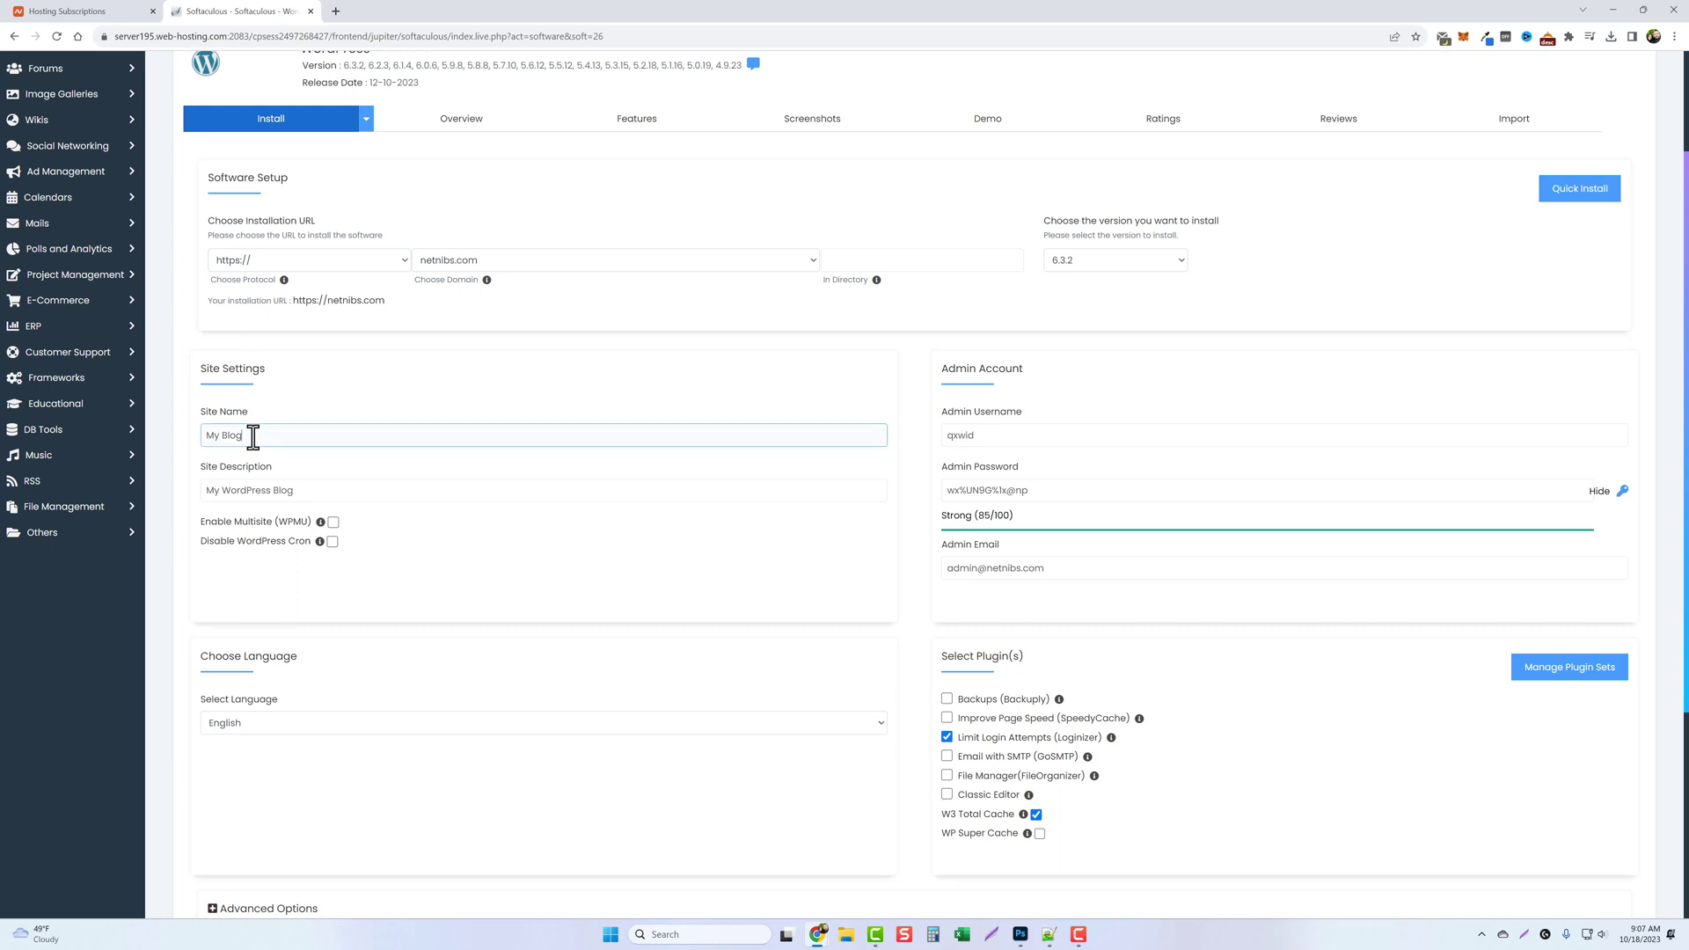
{"action": "left_click_drag", "start_coordinate": [252, 437], "coordinate": [195, 437]}
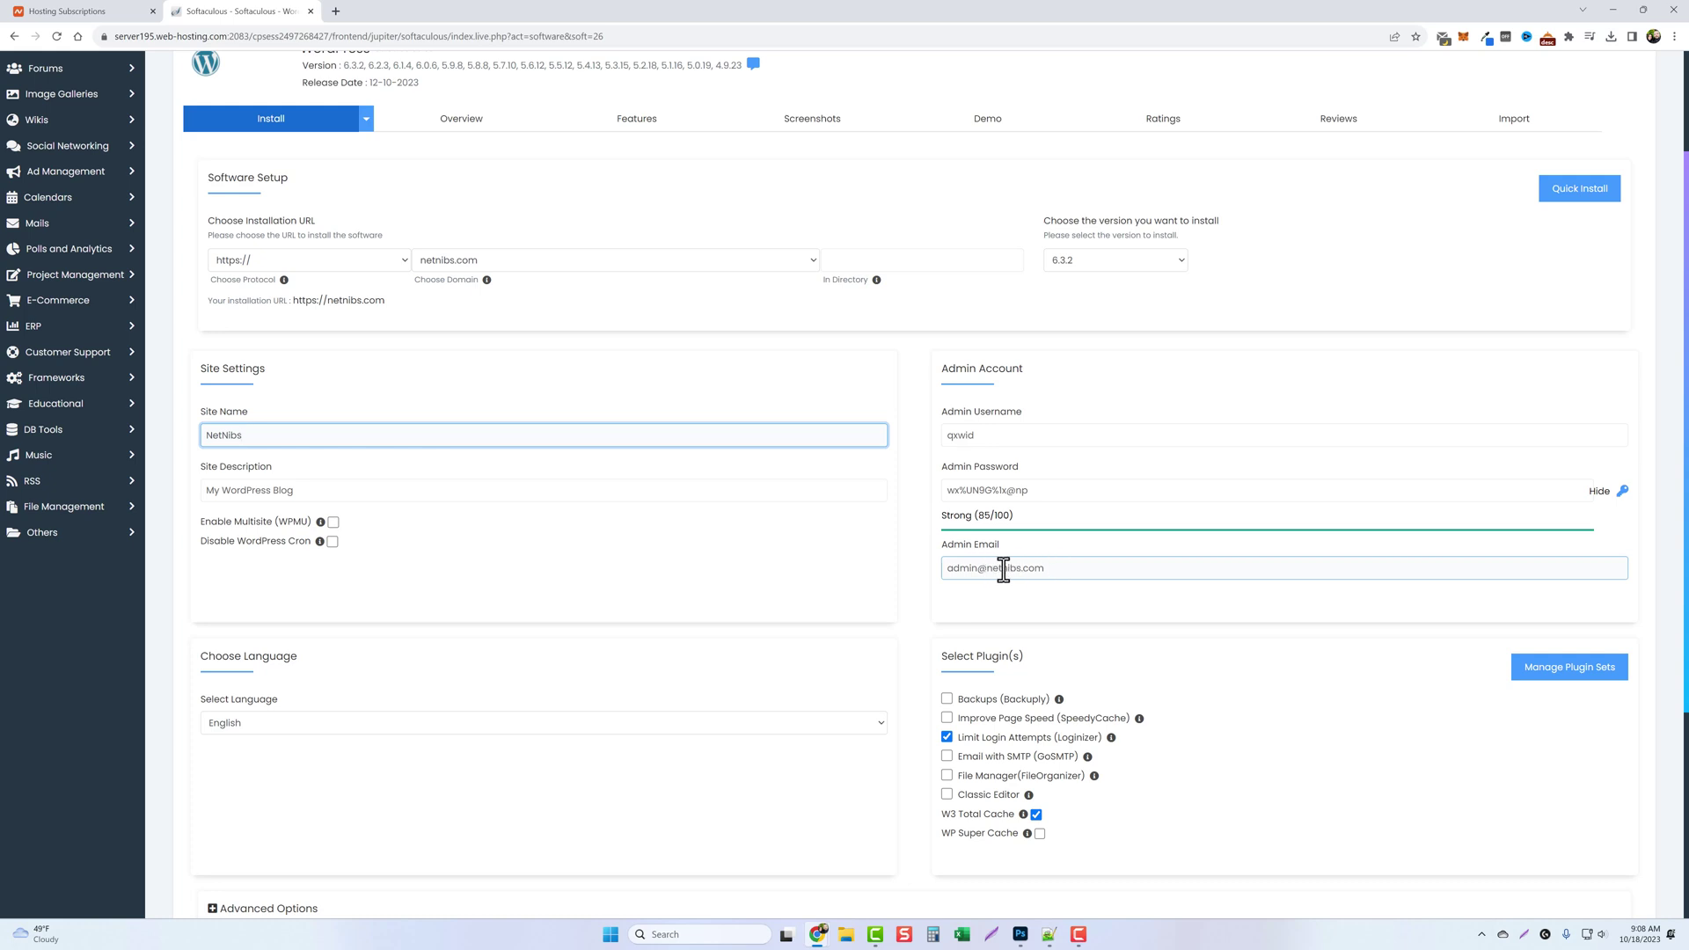
{"action": "left_click", "coordinate": [947, 628]}
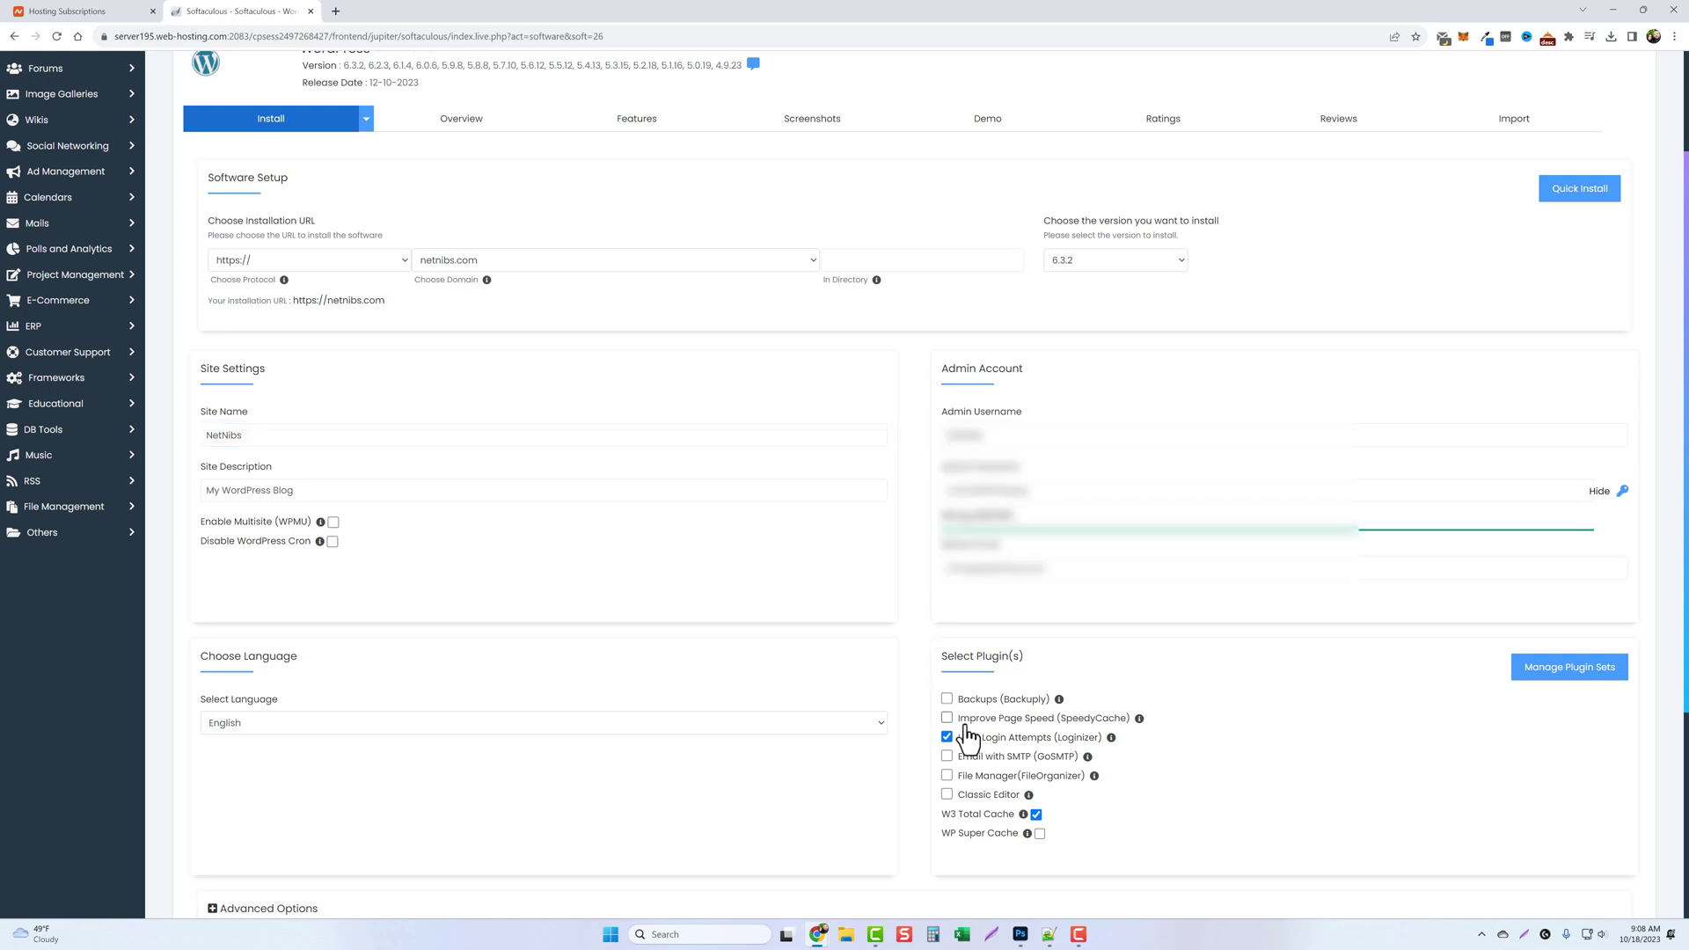
{"action": "left_click", "coordinate": [1036, 814]}
{"action": "scroll", "coordinate": [959, 725], "scroll_direction": "down", "scroll_amount": 3}
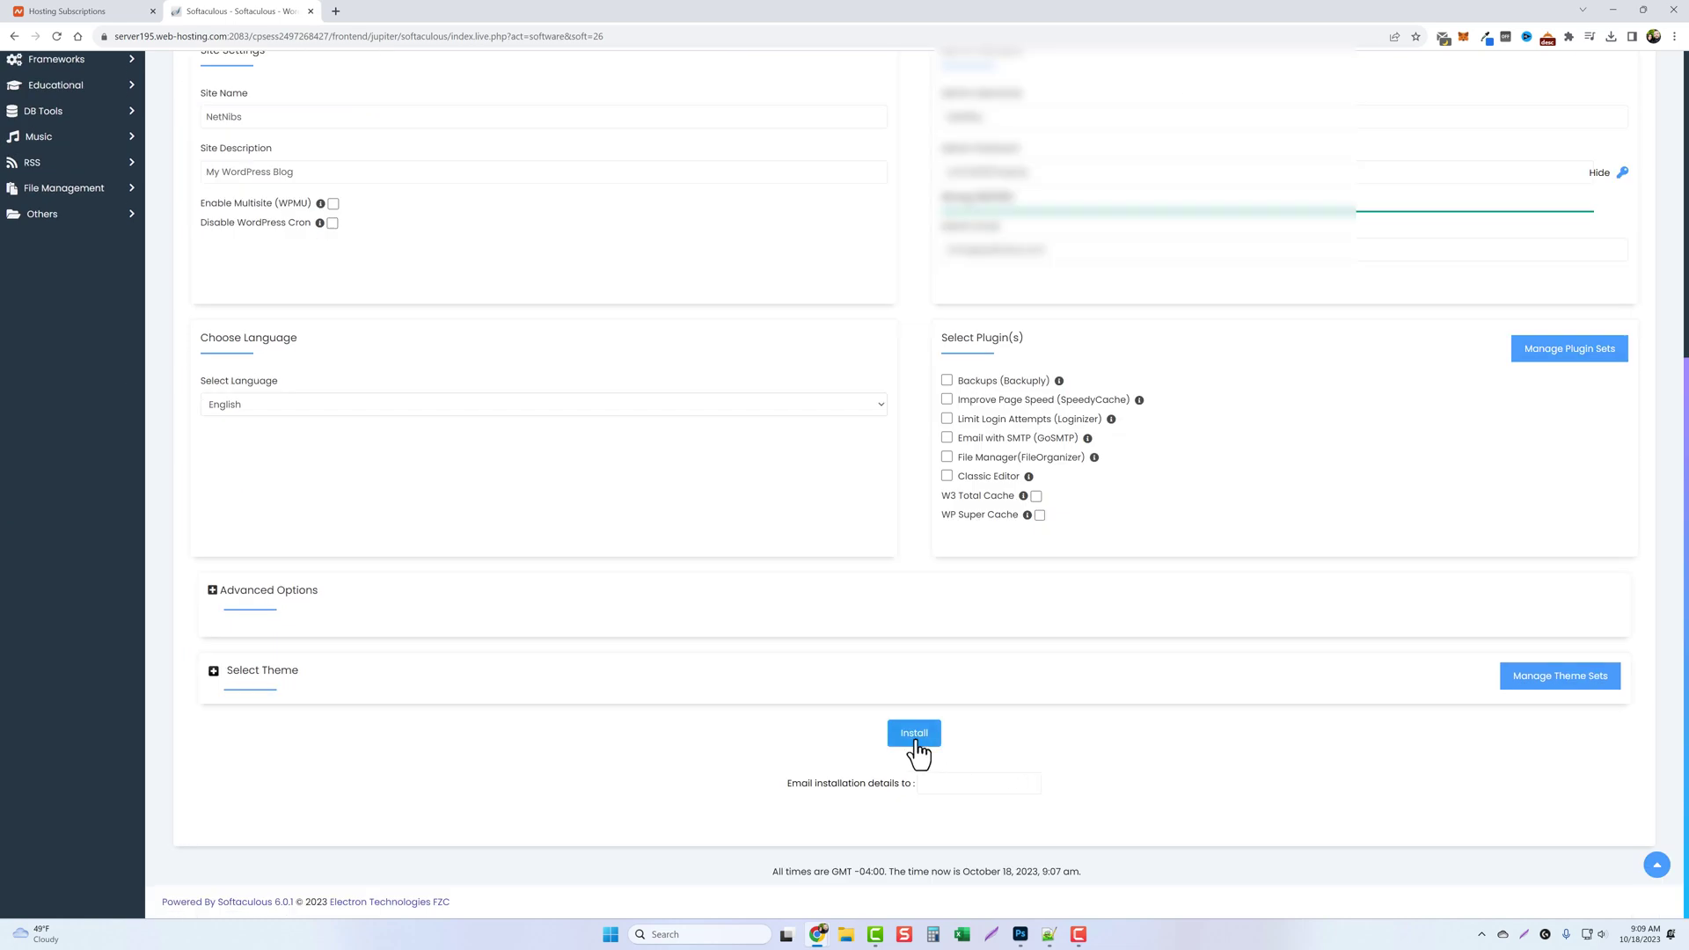
{"action": "left_click", "coordinate": [914, 735]}
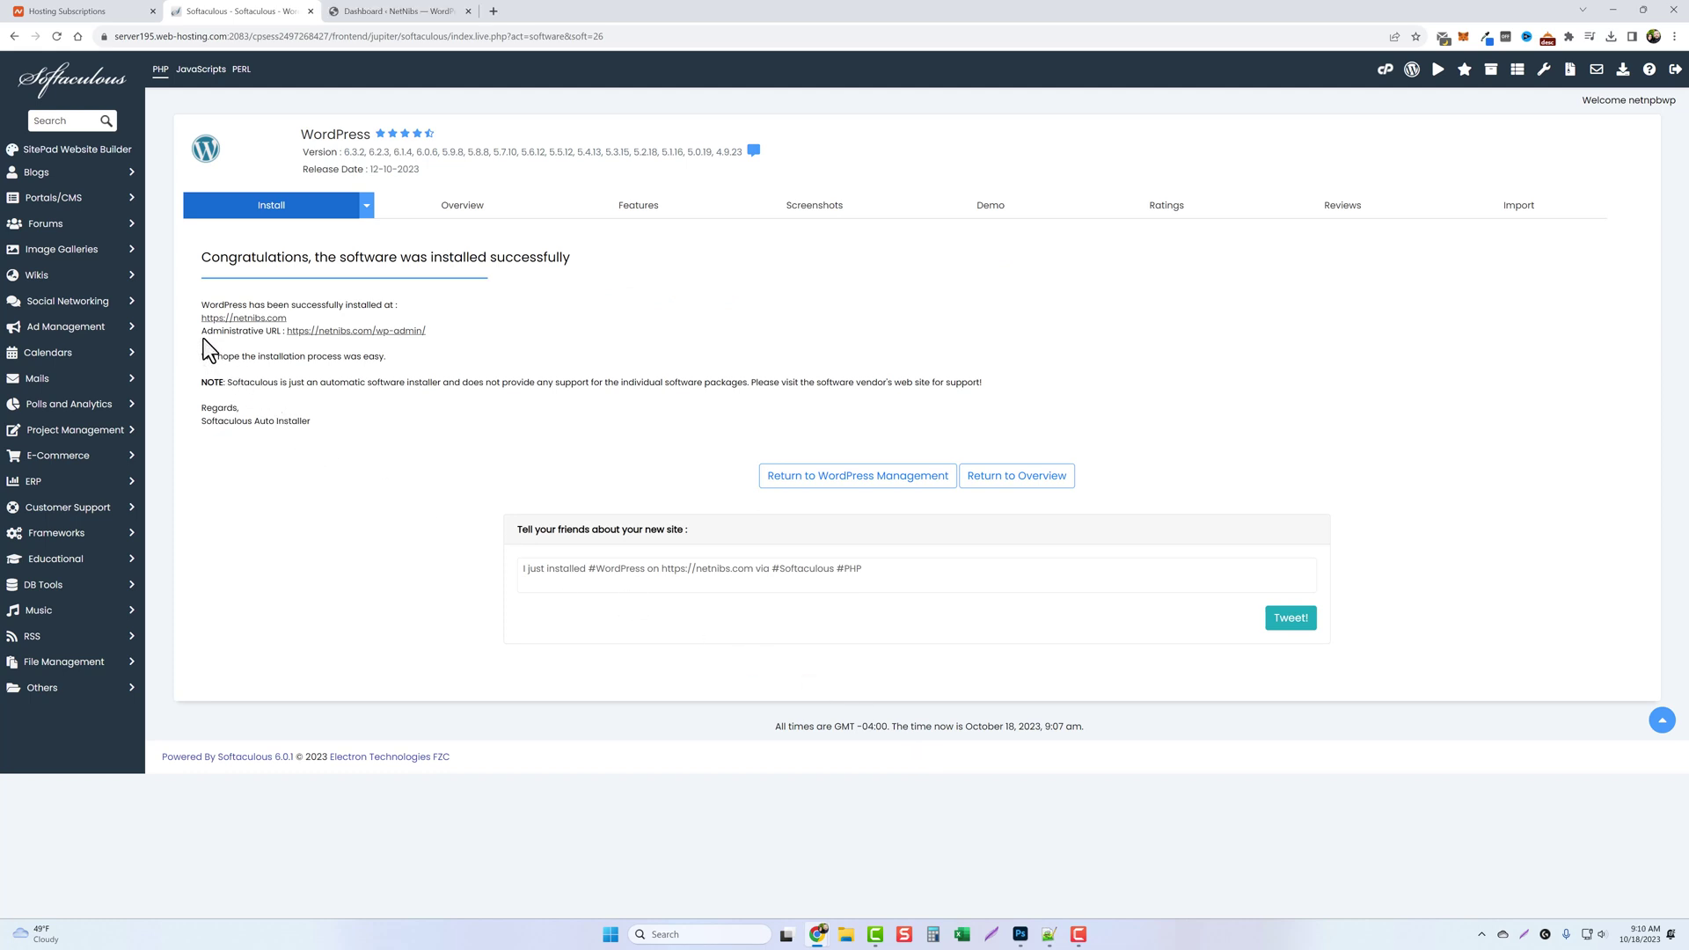
{"action": "left_click_drag", "start_coordinate": [202, 337], "coordinate": [285, 332]}
- Return to cPanel's WordPress installer and locate the netnibs.com entry under Current Installations
{"action": "left_click", "coordinate": [1384, 74]}
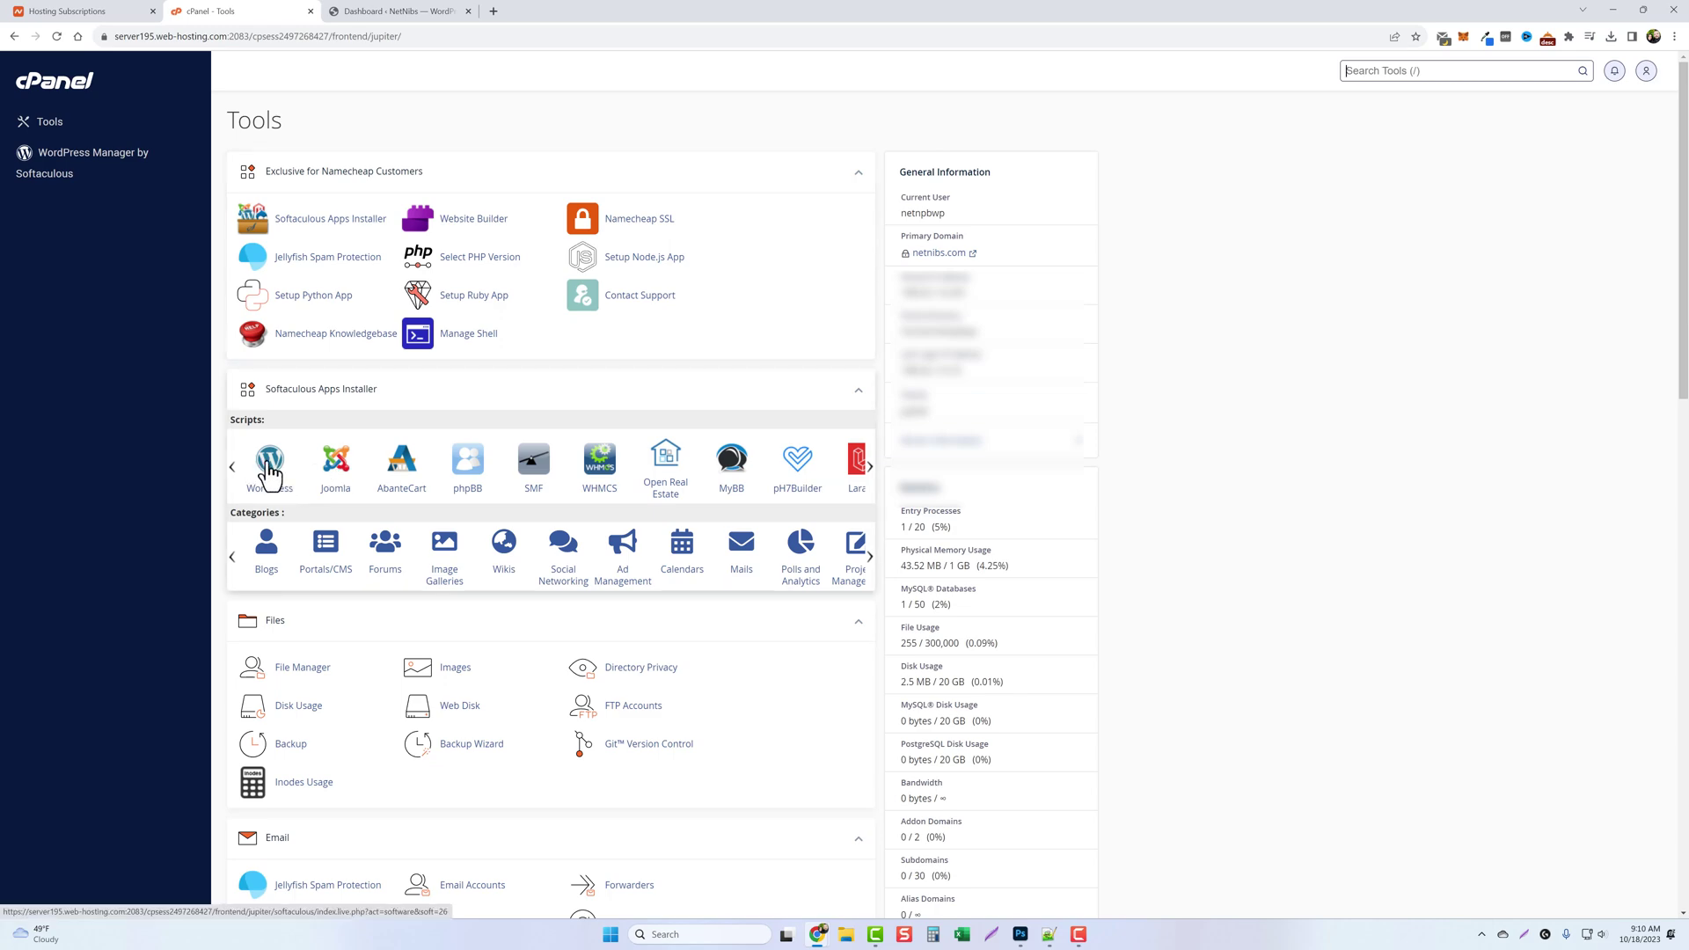
{"action": "left_click", "coordinate": [270, 473]}
{"action": "scroll", "coordinate": [853, 586], "scroll_direction": "down", "scroll_amount": 3}
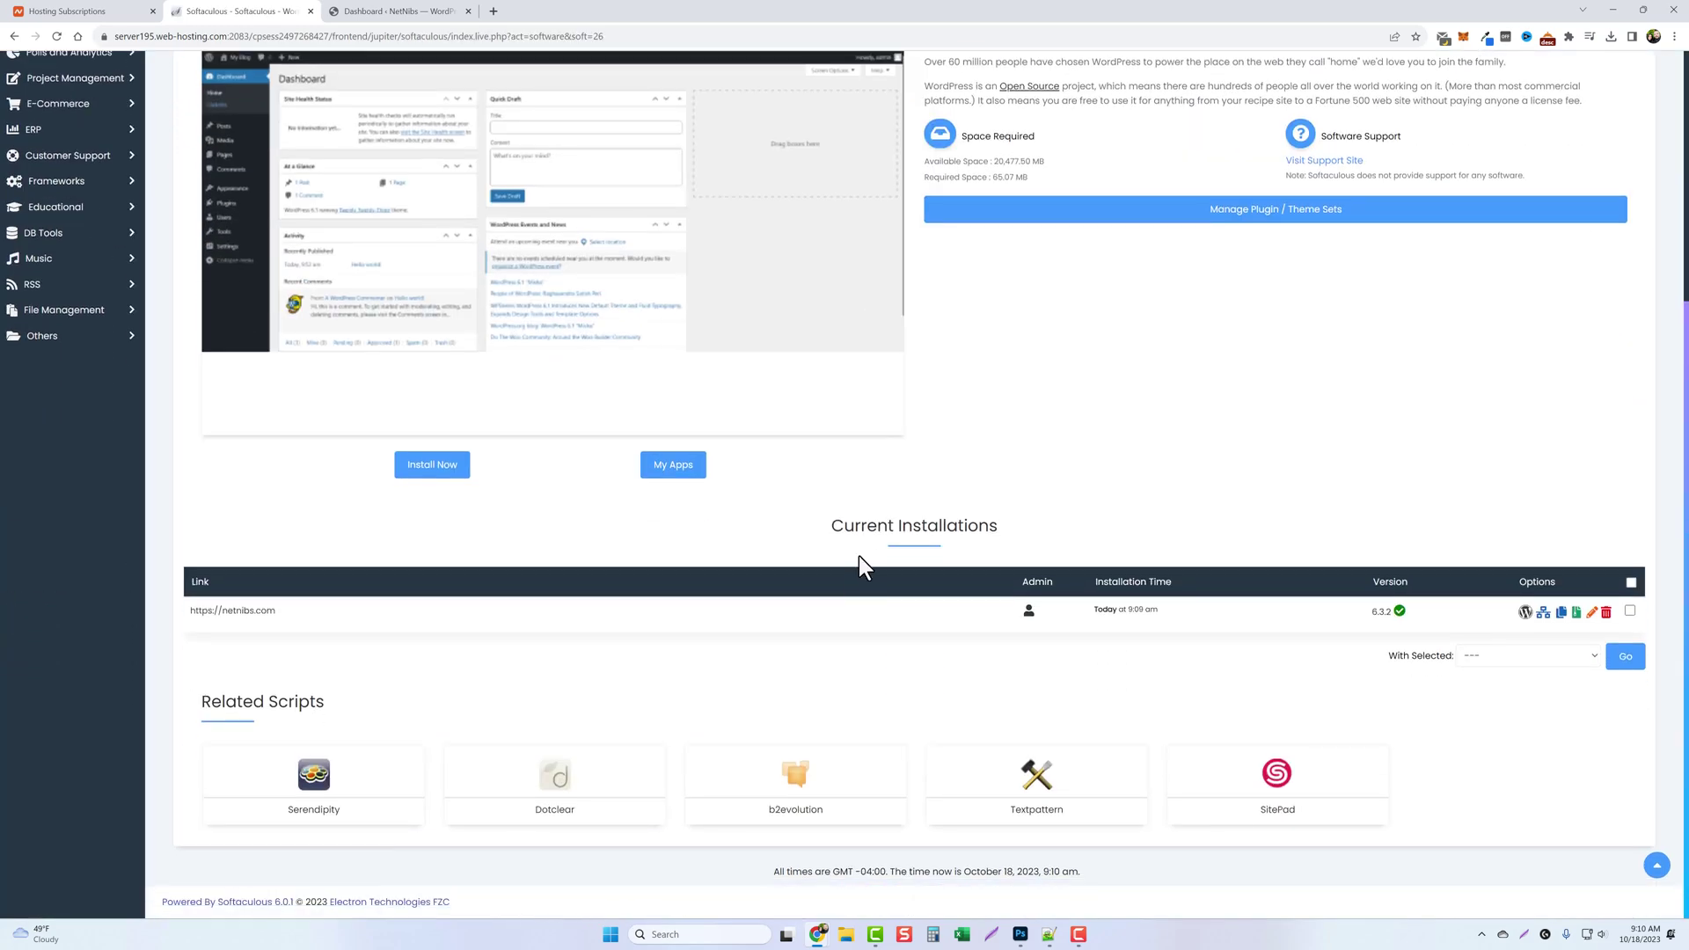
{"action": "left_click_drag", "start_coordinate": [833, 531], "coordinate": [1003, 531]}
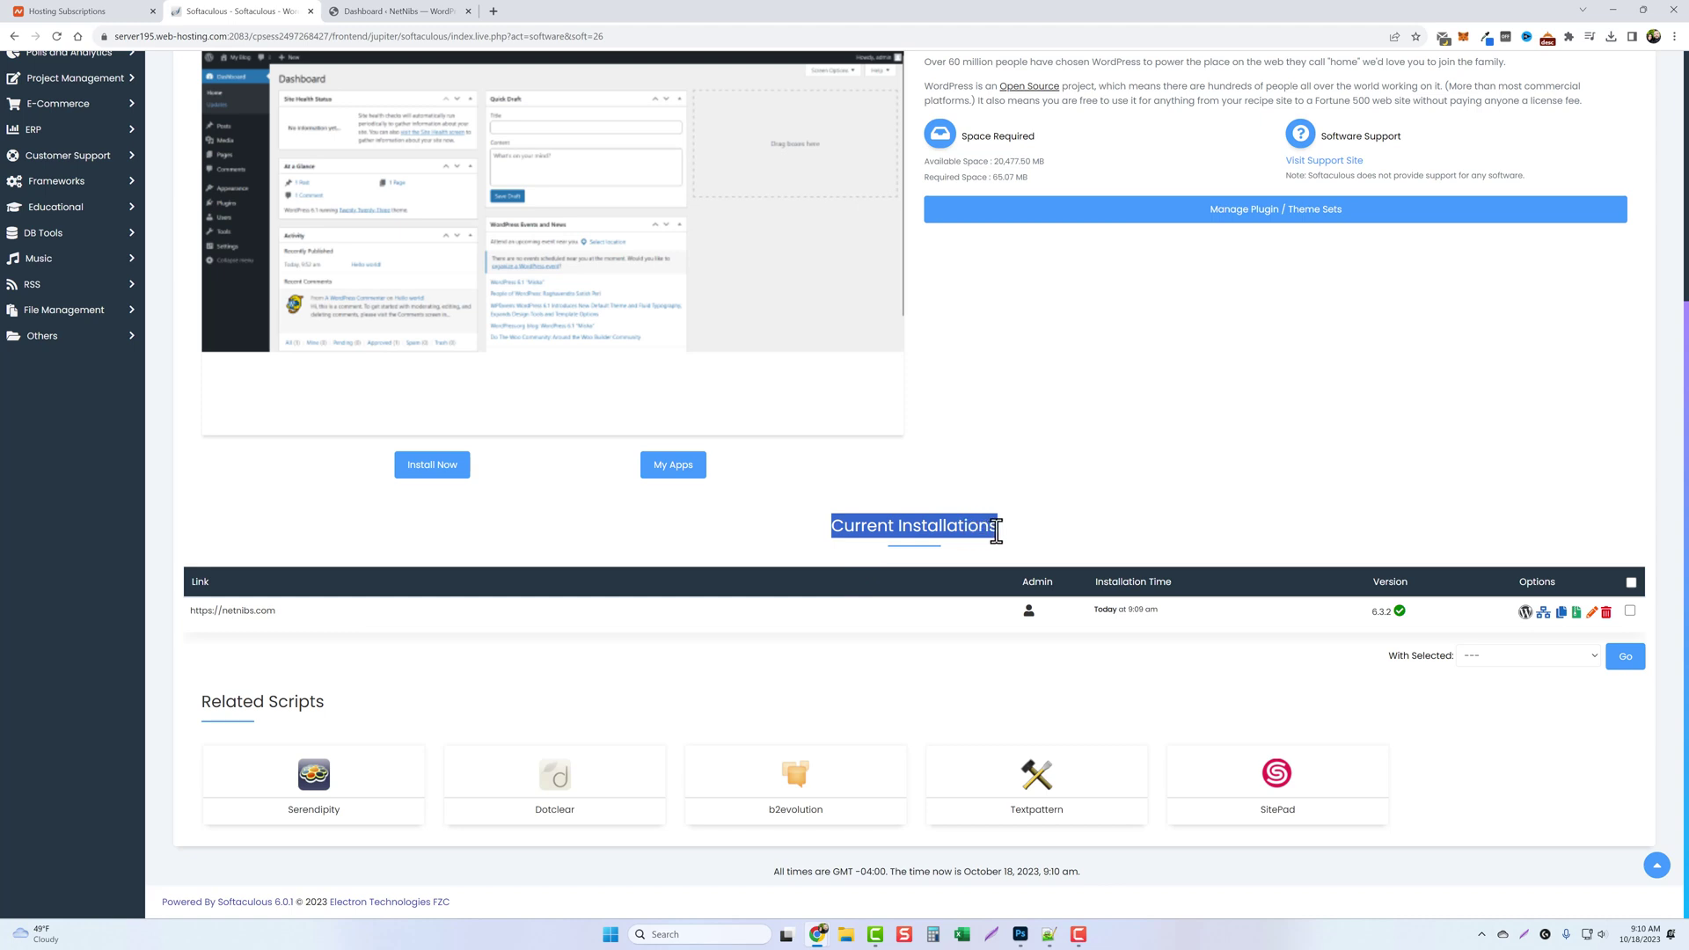
- Log into the NetNibs WordPress admin from the netnibs.com installation's Admin login icon
{"action": "left_click", "coordinate": [1029, 615]}
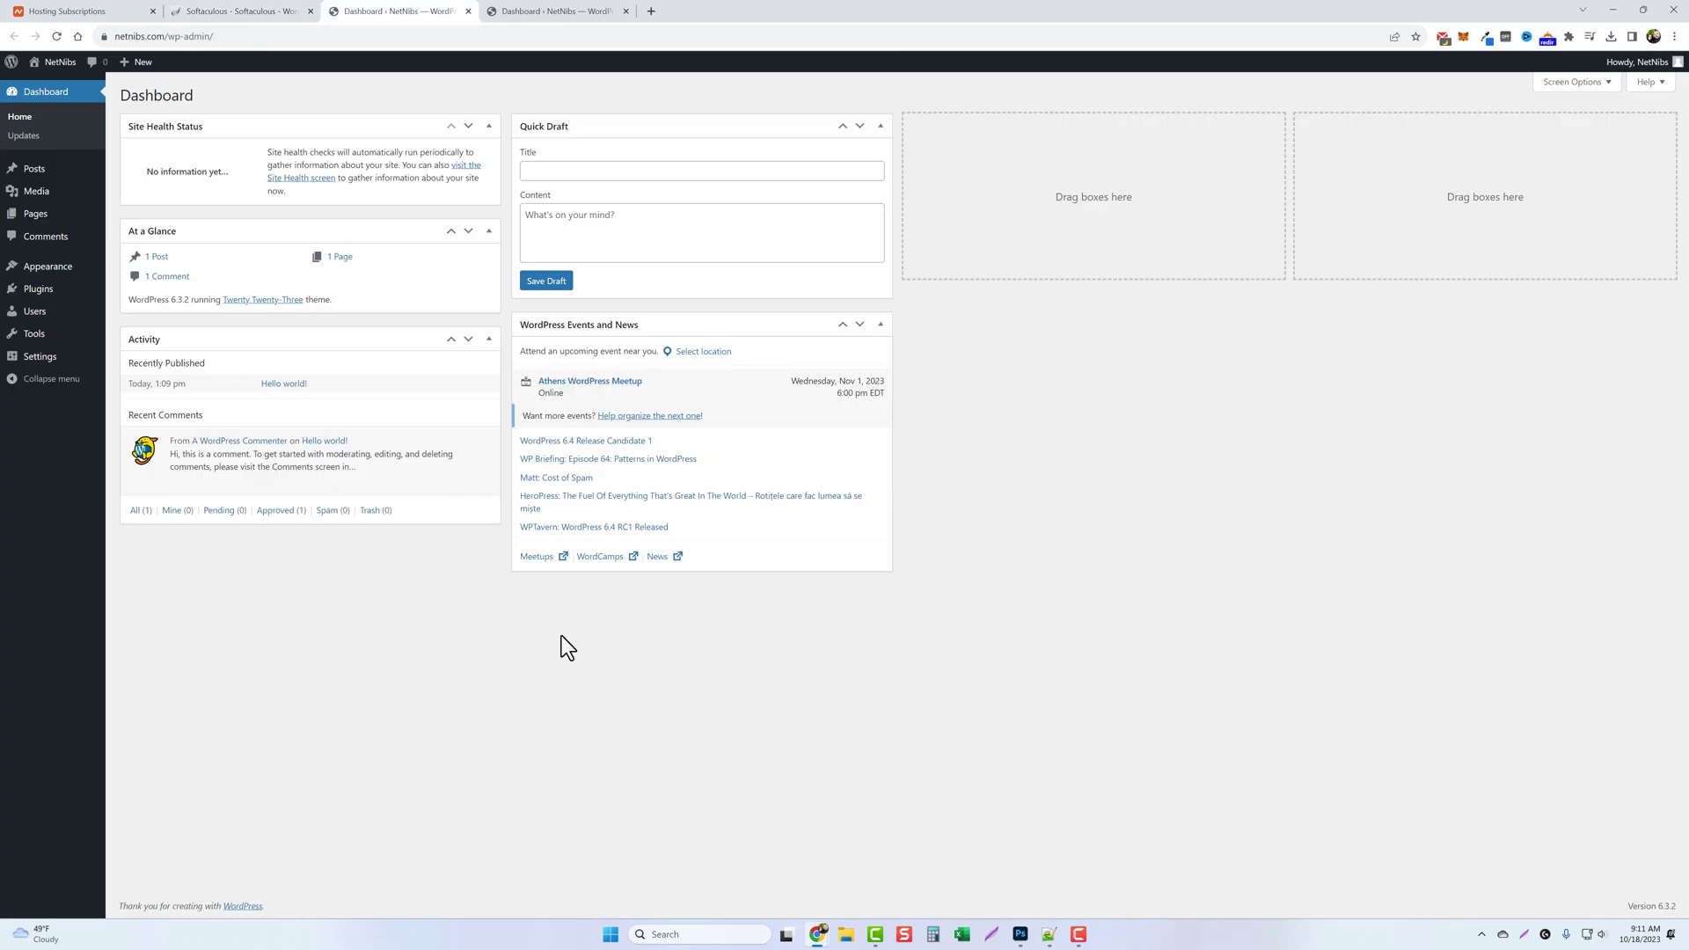